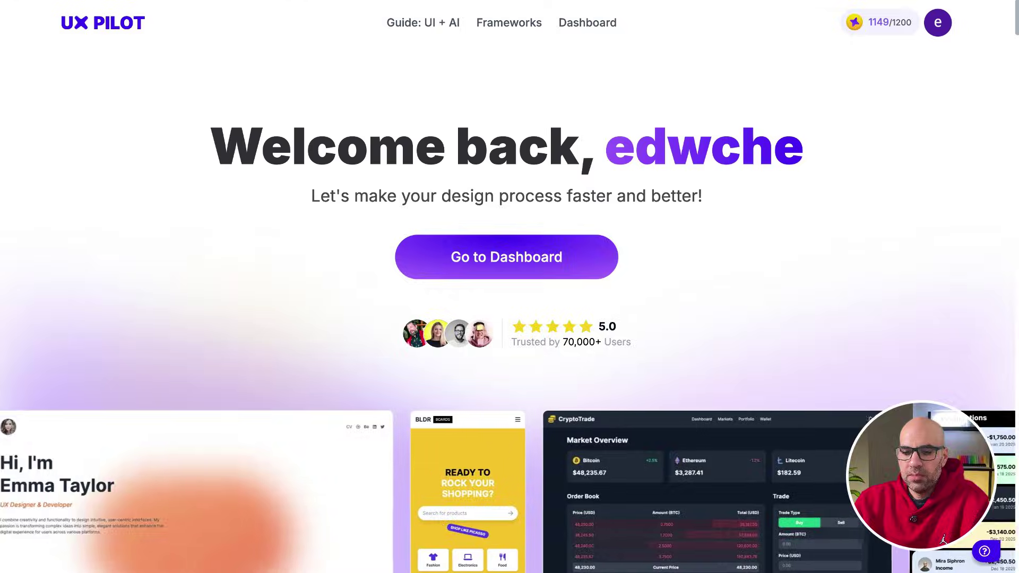
Step: Open the UX Pilot Dashboard with its Hifi UI Design, Wireframing and UX Design Review tools
click(548, 260)
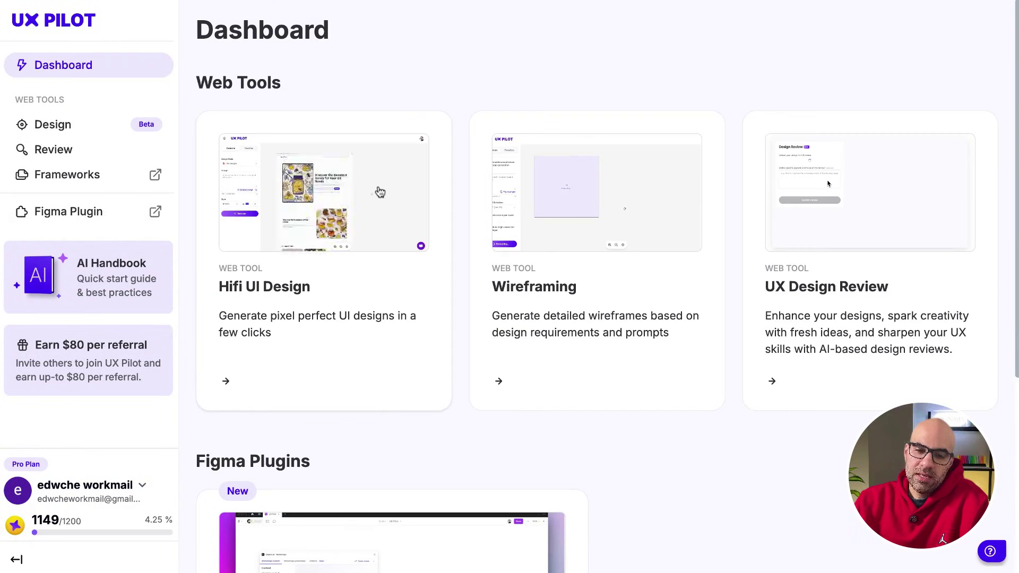
Step: Start a new Hifi UI Design file with a page named 'Delivery app'
click(359, 188)
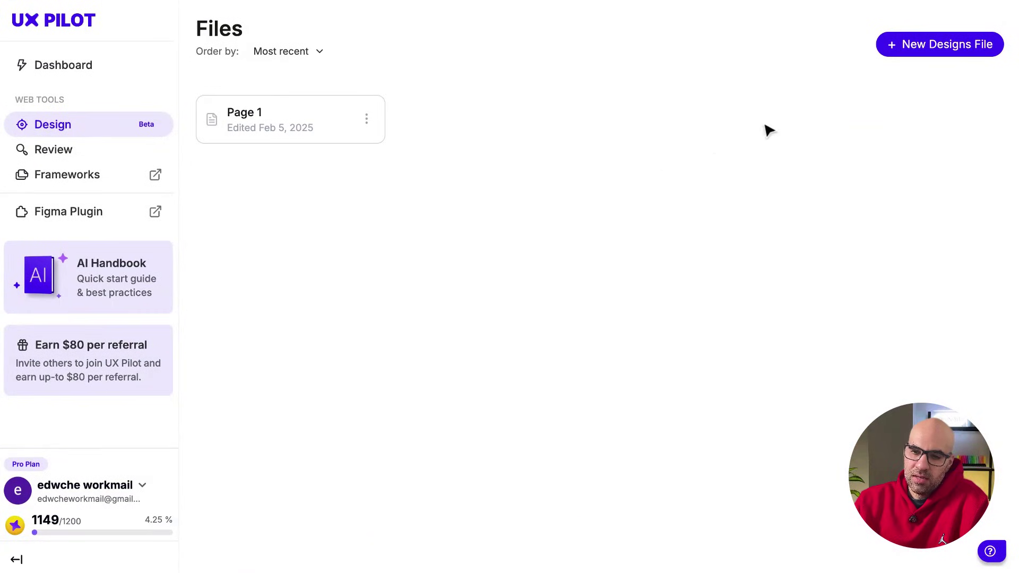
click(946, 45)
click(561, 289)
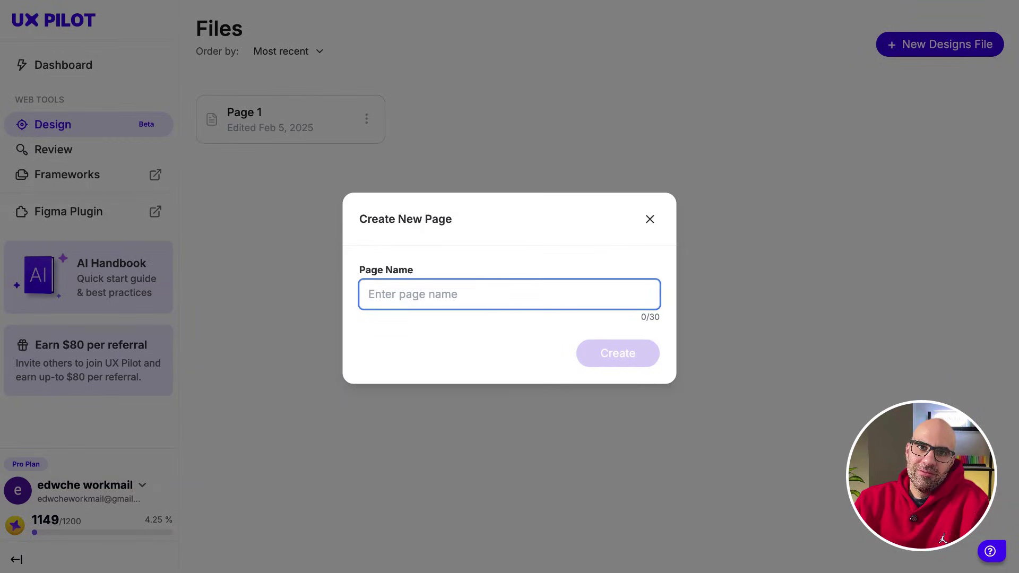
text(Delivery app)
key(Return)
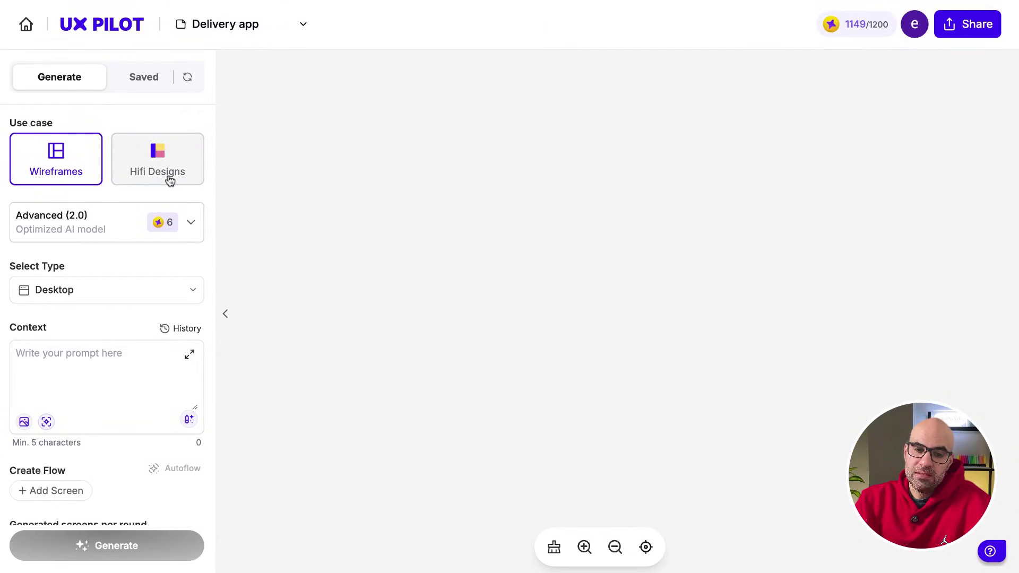
Step: Switch the use case to Hifi Designs and keep the Standard Design System model
click(183, 232)
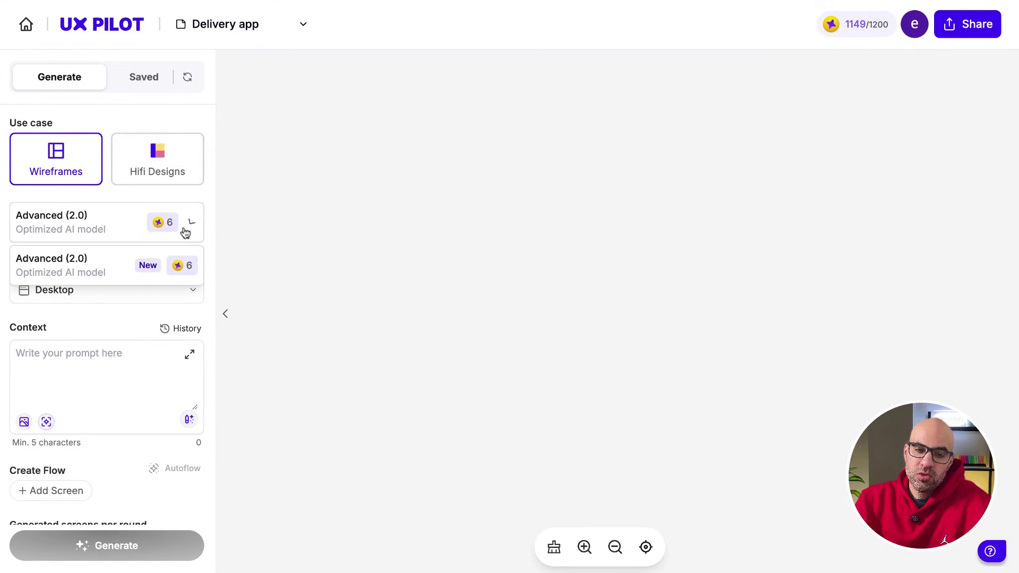
click(159, 273)
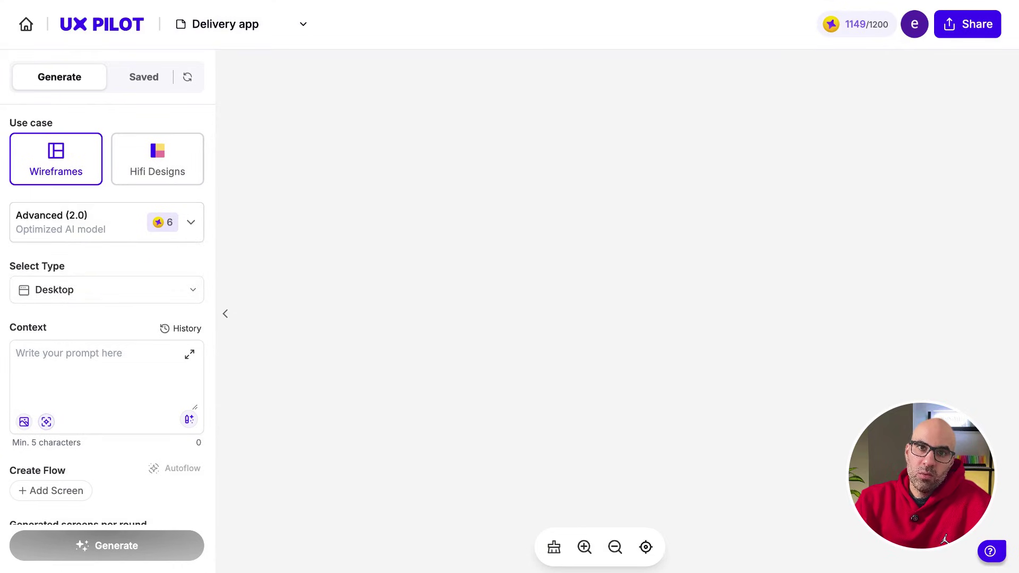
click(197, 227)
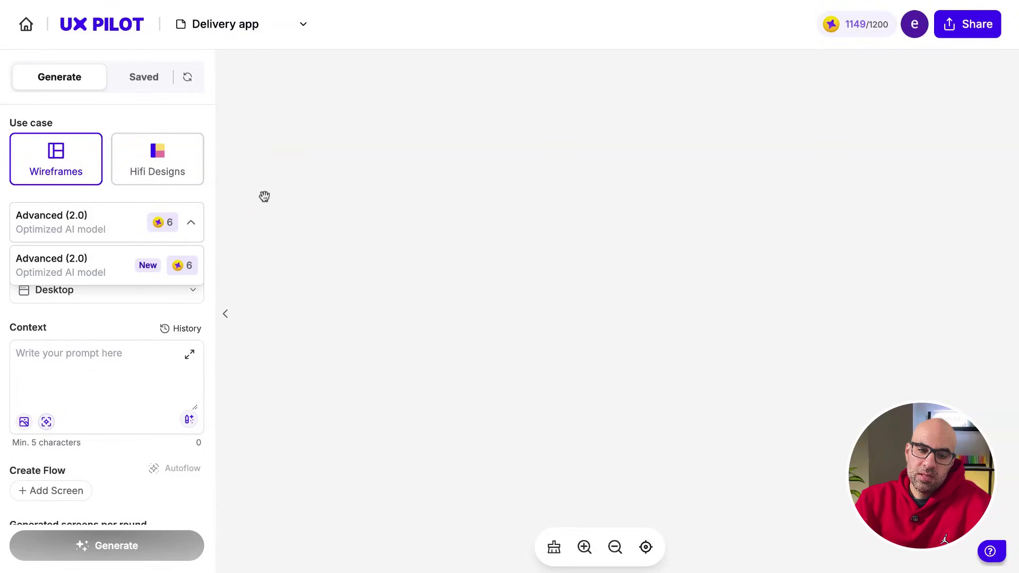
click(194, 234)
click(175, 173)
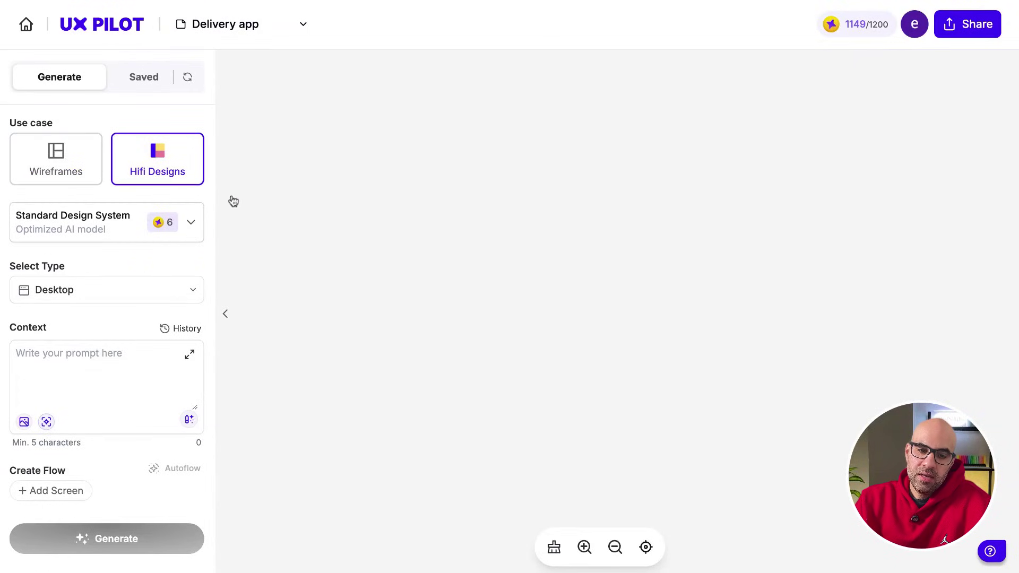
click(190, 236)
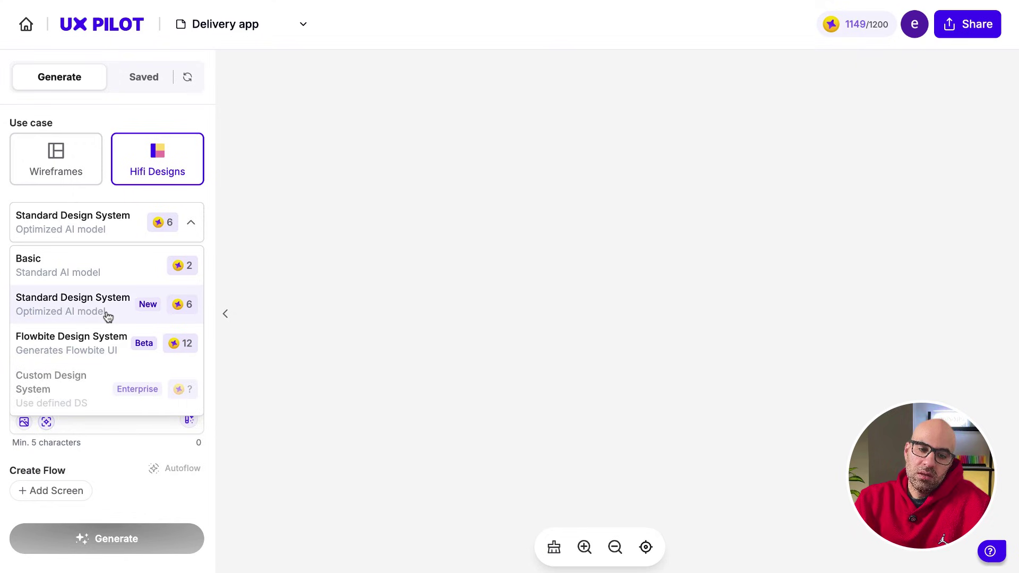
click(73, 303)
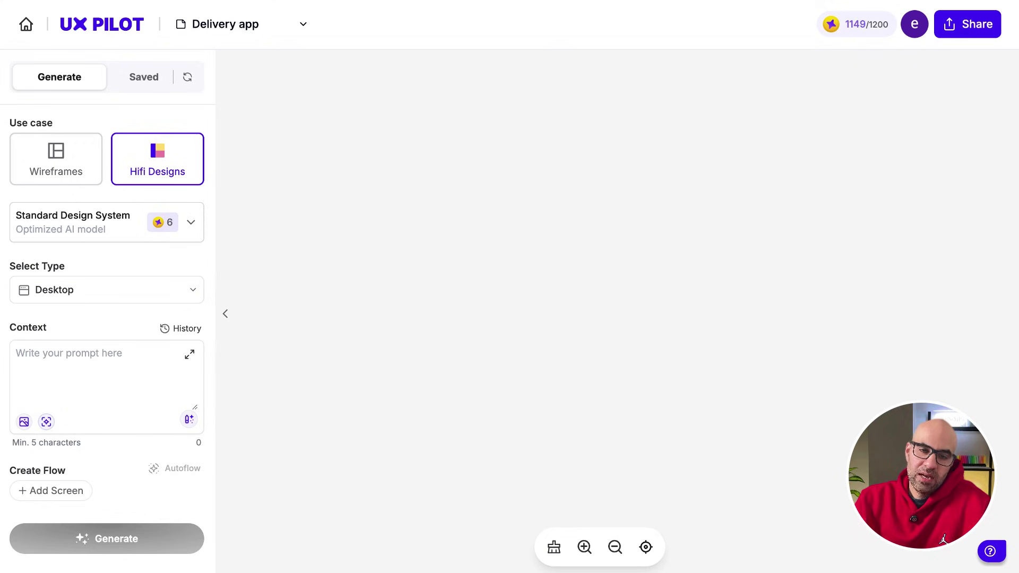
Step: Enter the context 'Delivery app for Italian food.' and set the type to Mobile app
click(178, 416)
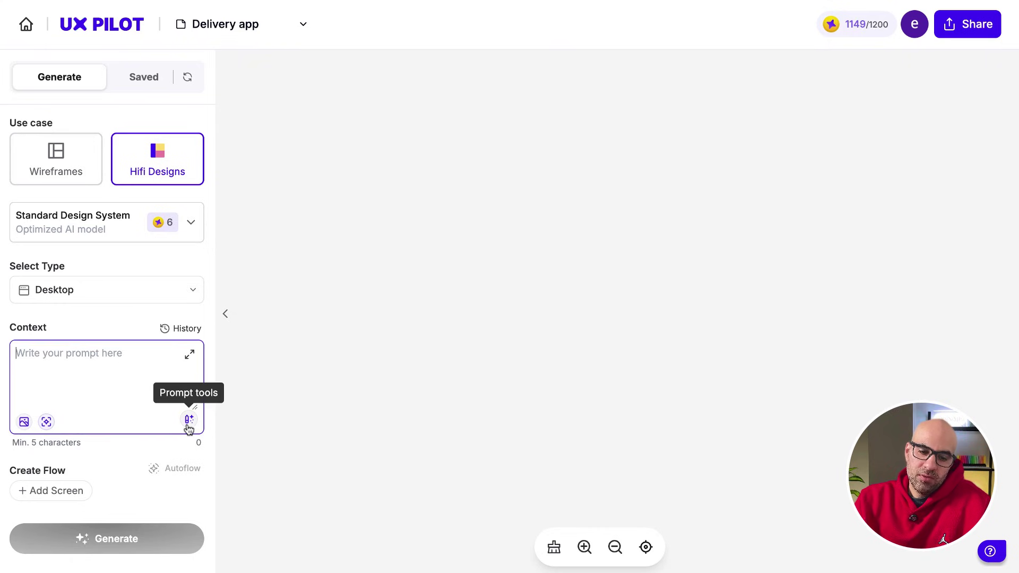
click(188, 427)
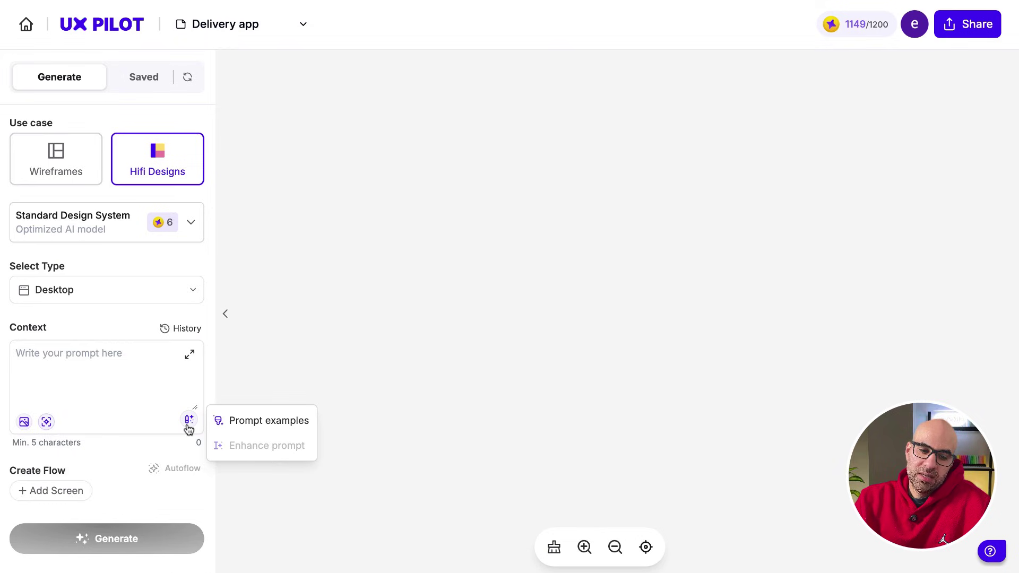
click(236, 430)
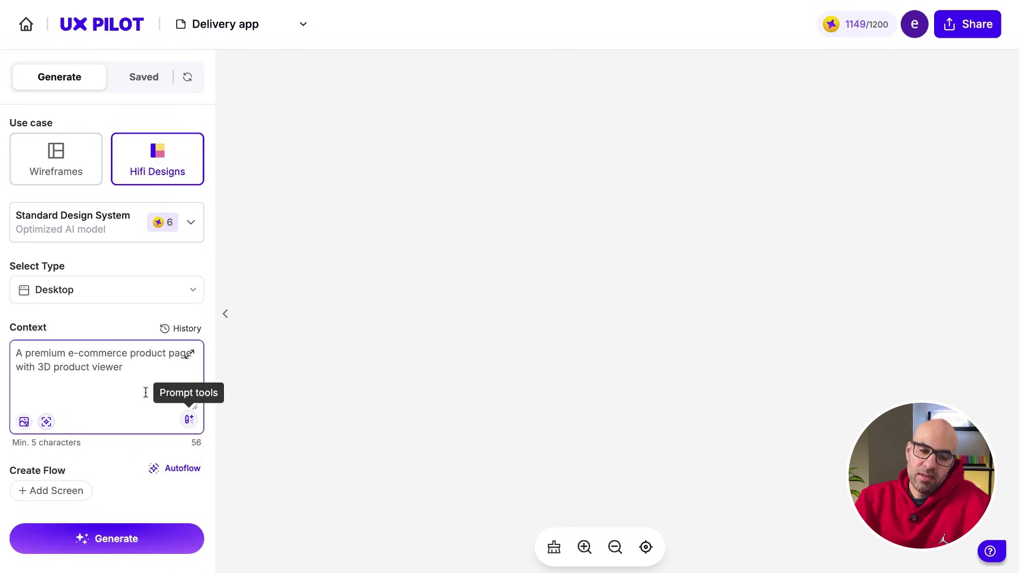
key(ctrl+a)
key(BackSpace)
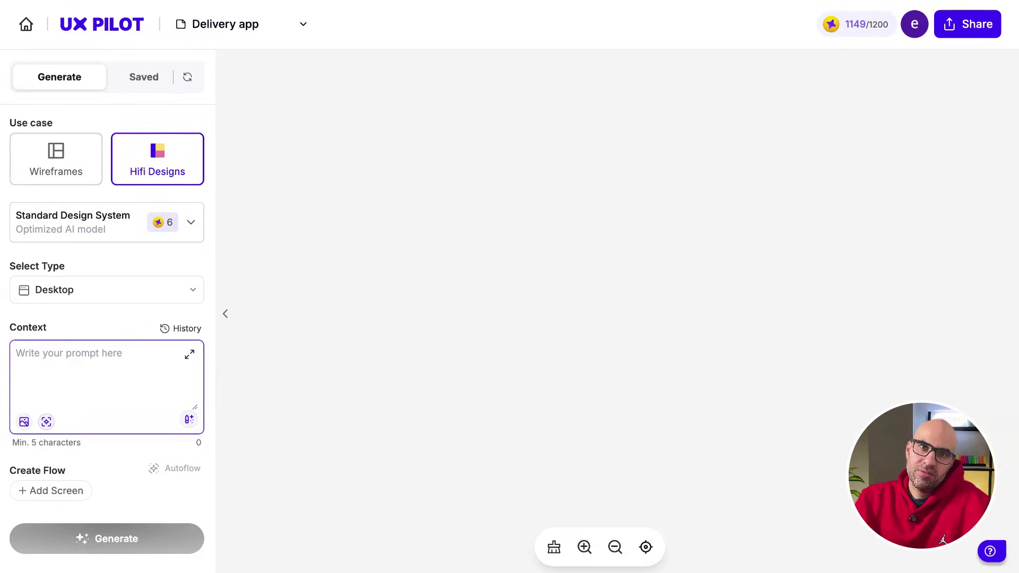
text(Delivery app for Italian food.)
click(106, 289)
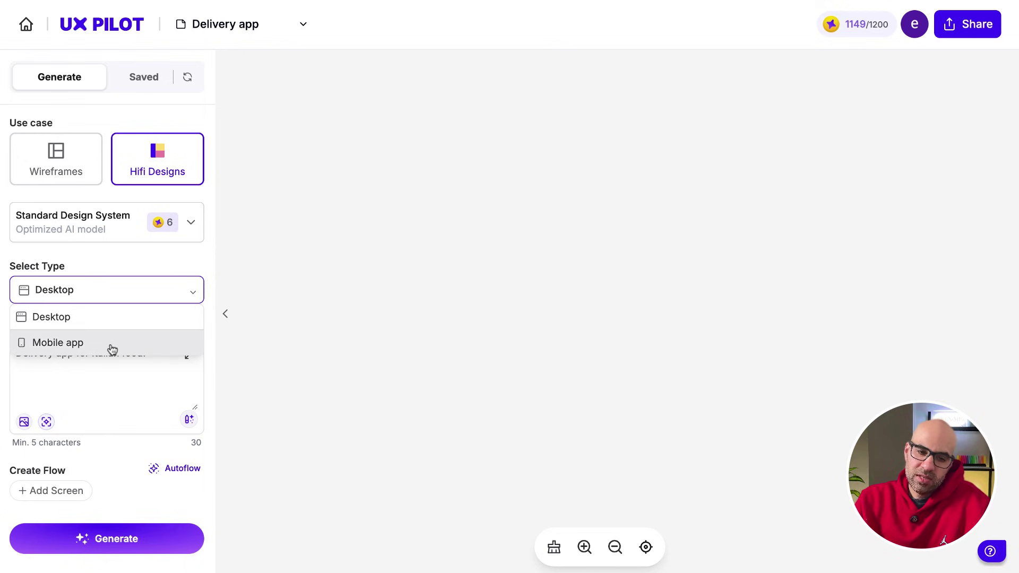
click(112, 345)
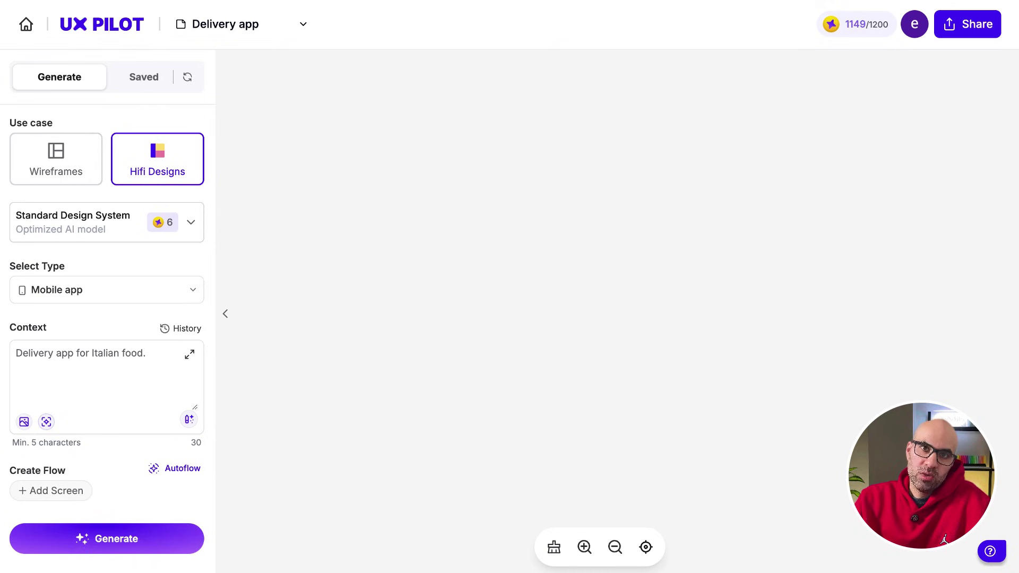
Step: Add 'login' and 'product page' test screens to the flow, then remove both
click(84, 490)
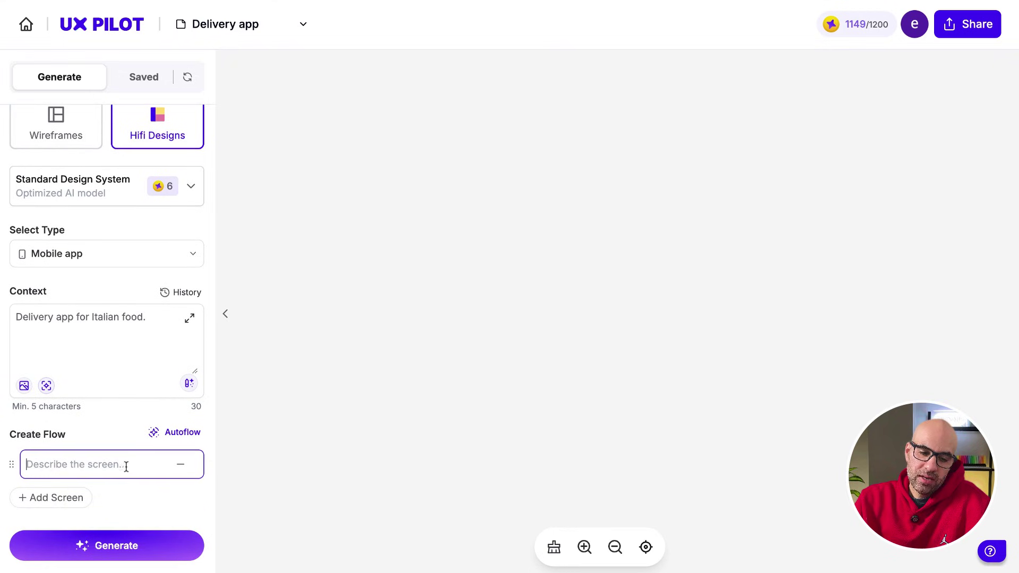
text(login)
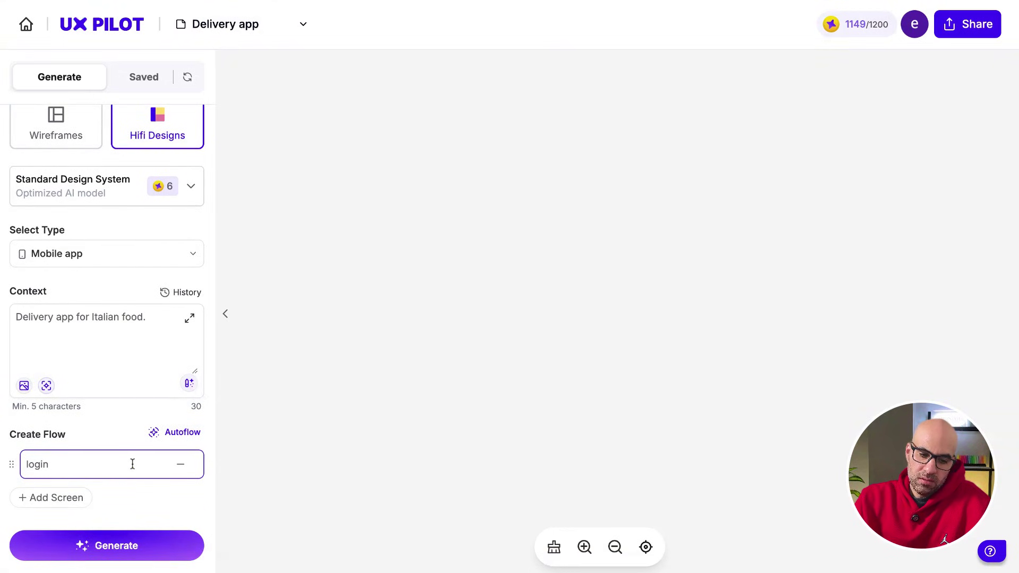
click(84, 503)
text(product page)
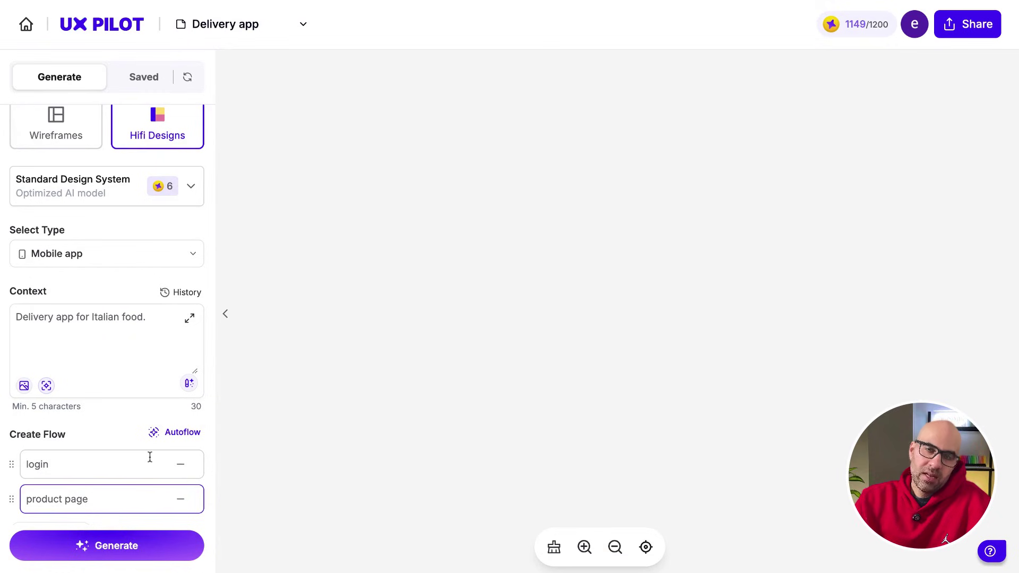
click(179, 495)
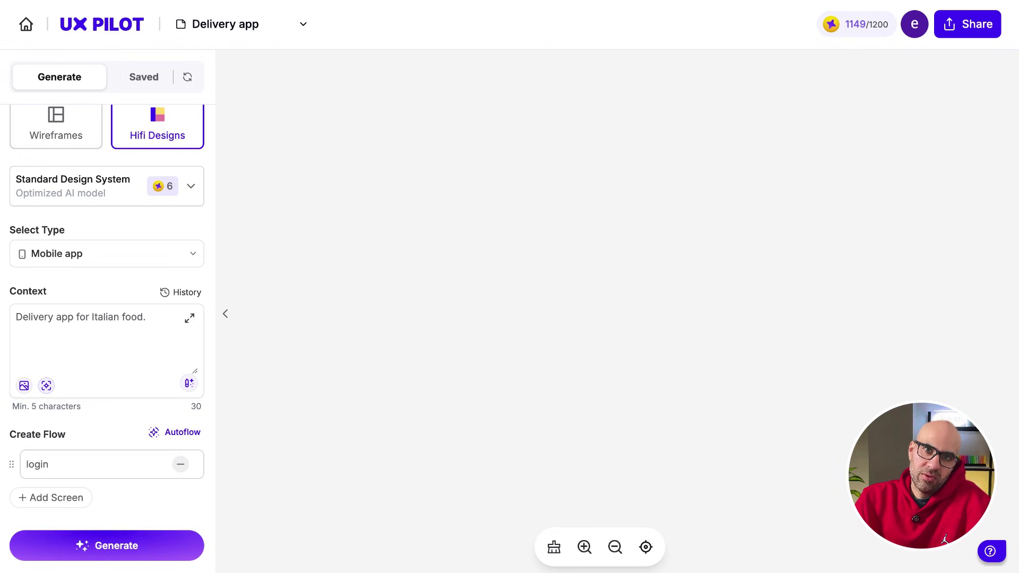
click(180, 464)
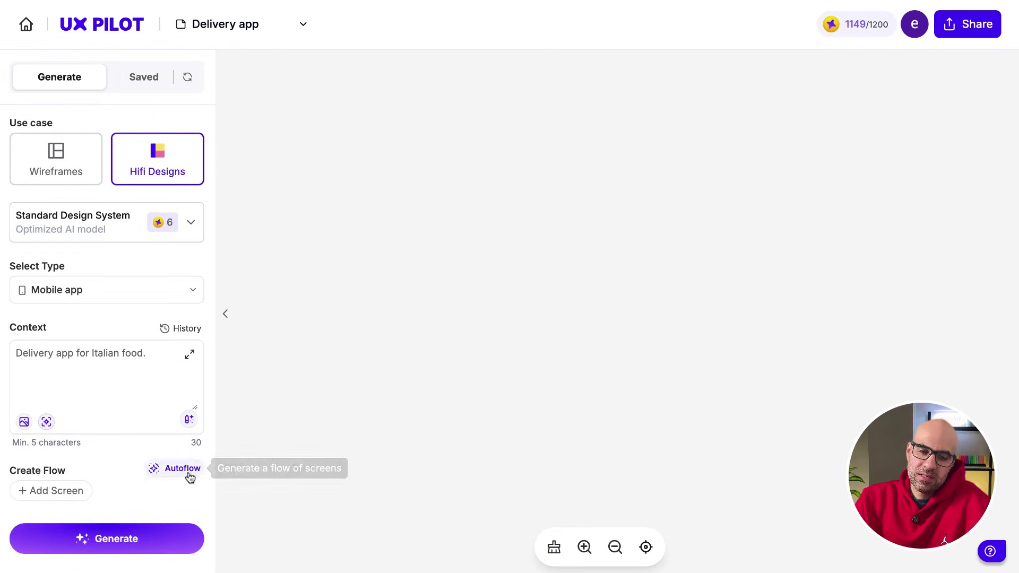
Step: Autogenerate the flow screens and move Restaurant detail below Menu item detail
click(186, 475)
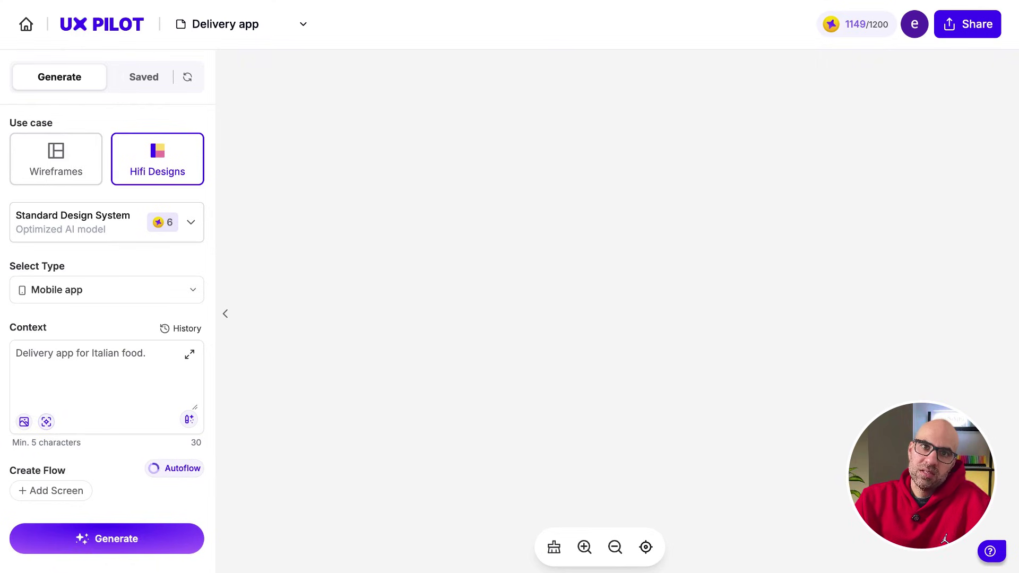
scroll(171, 440, down, 5)
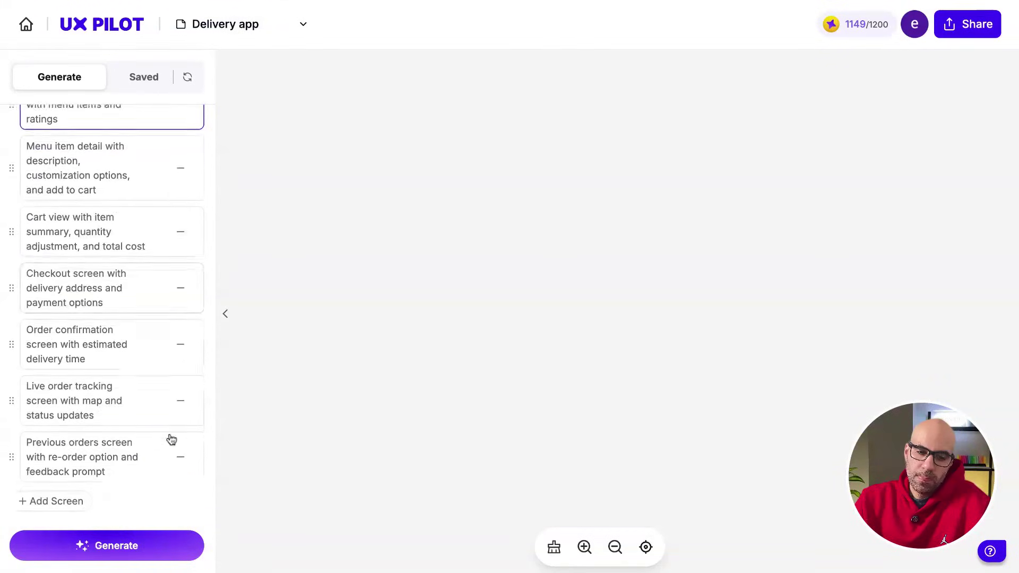
scroll(147, 232, up, 4)
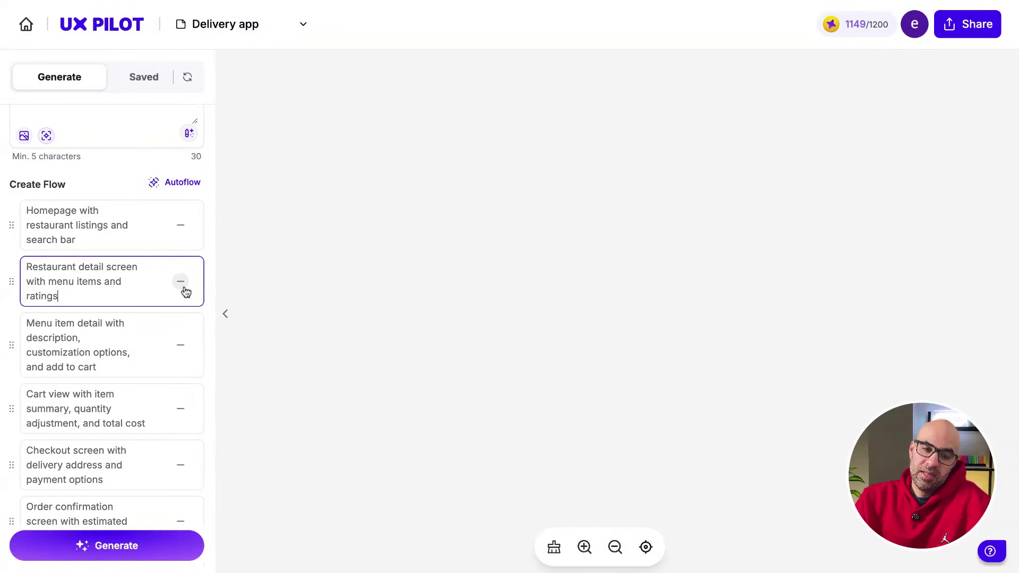
drag(11, 281, 10, 409)
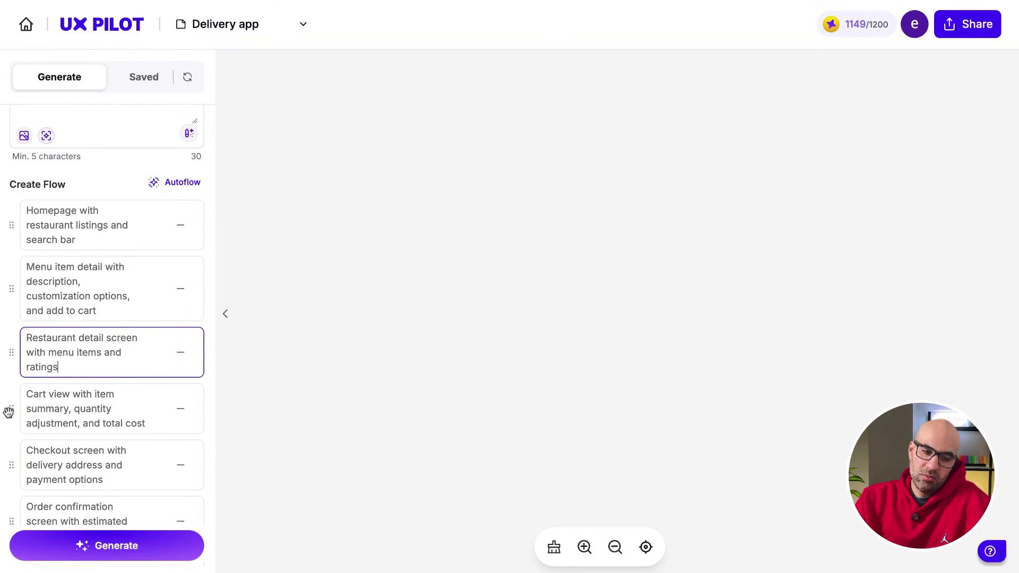
scroll(10, 374, up, 5)
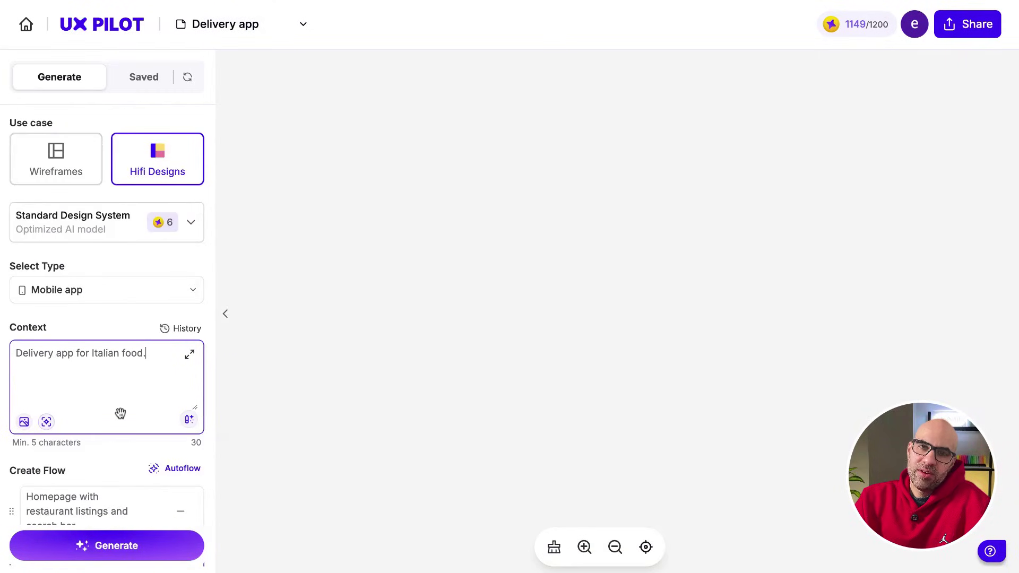
Step: Generate the eight hi-fi mobile screens in Group 1 and open Quick Edit on the homepage
click(111, 549)
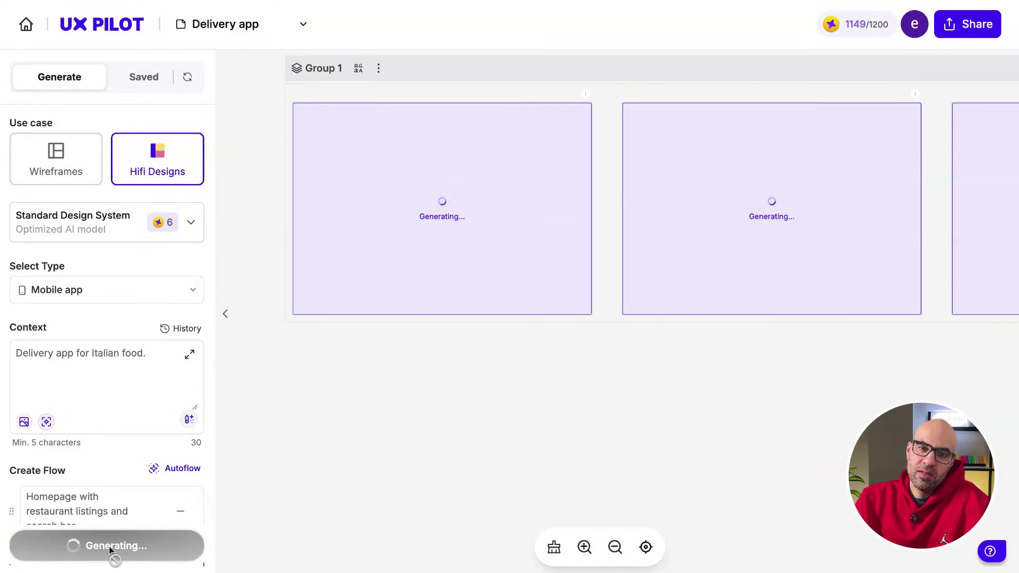
scroll(144, 445, down, 8)
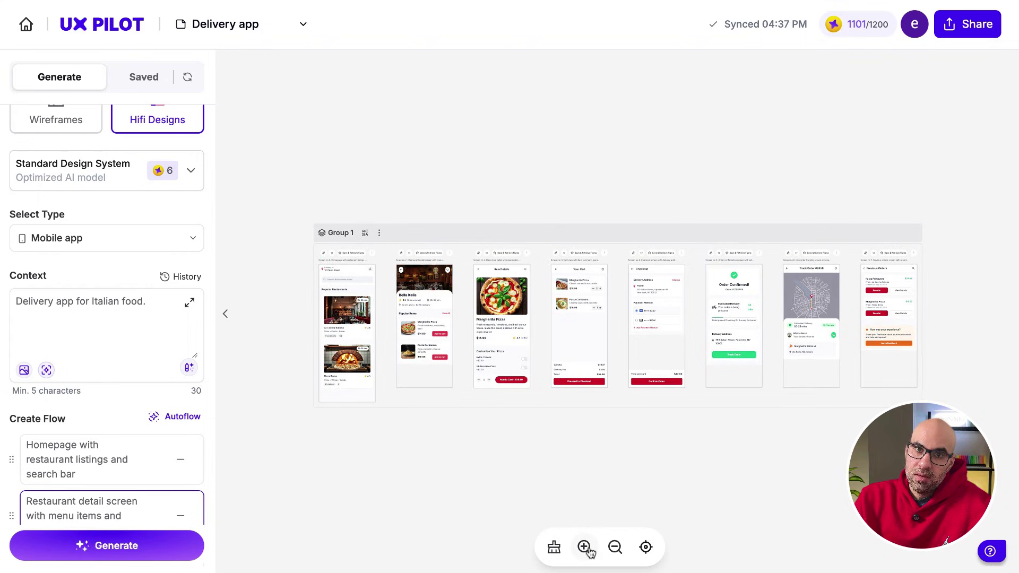
scroll(499, 258, up, 5)
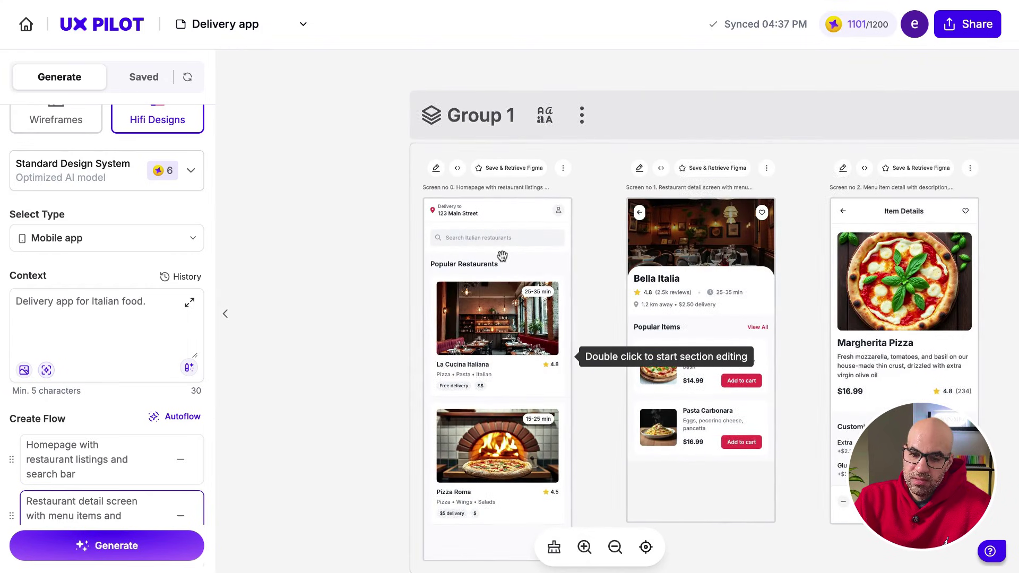
scroll(501, 260, up, 3)
scroll(504, 262, up, 3)
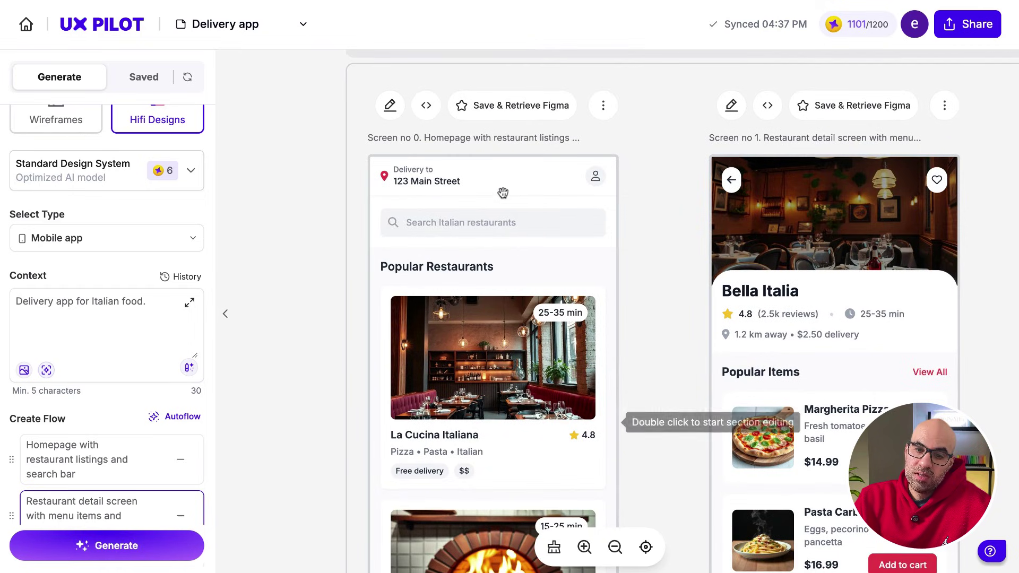
mouse_move(526, 180)
click(504, 170)
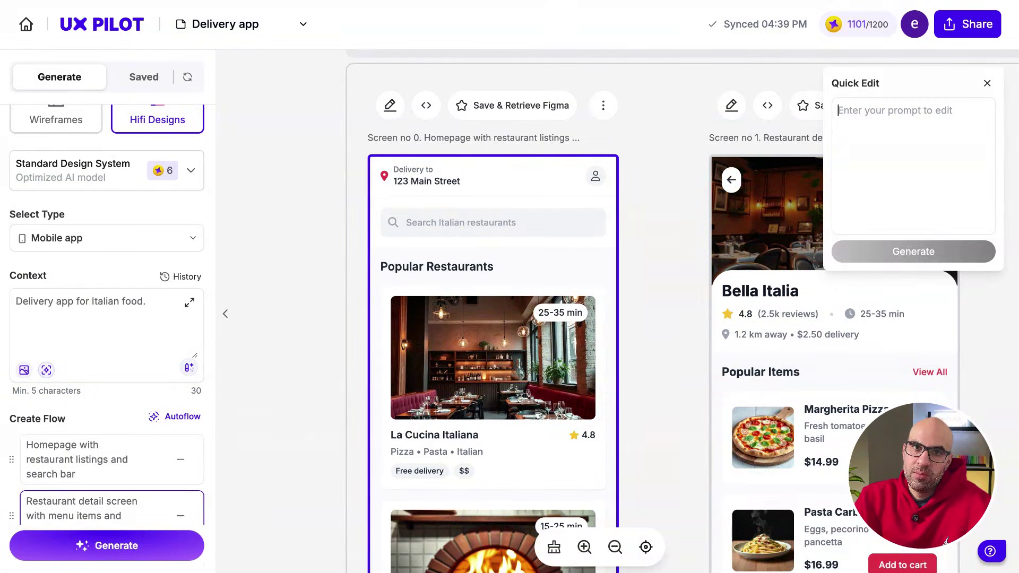
Step: Generate a homepage variant with 'Provide more details about the restaurants', then save the original for Figma
text(Provide more details about the restaurants)
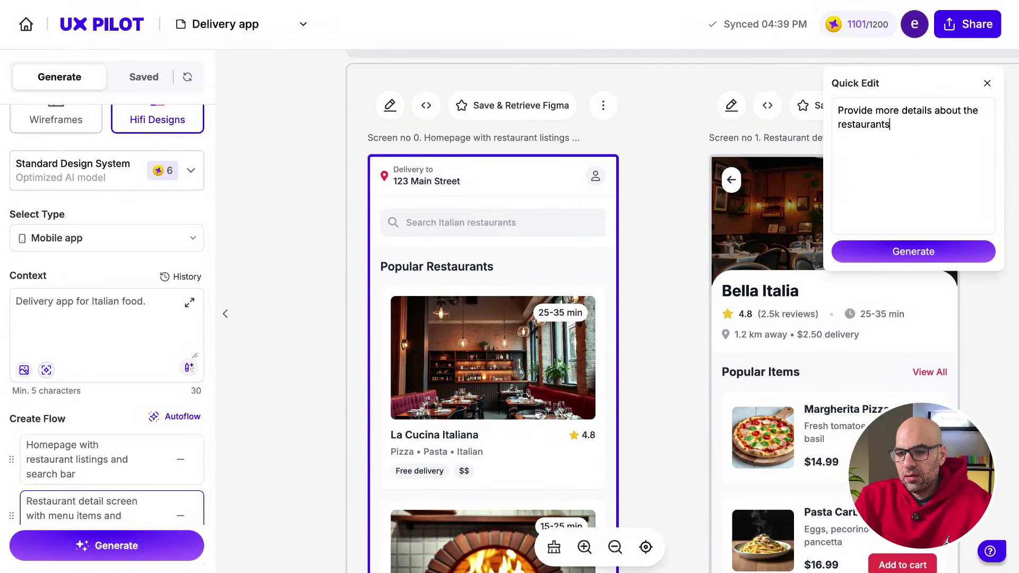
click(928, 264)
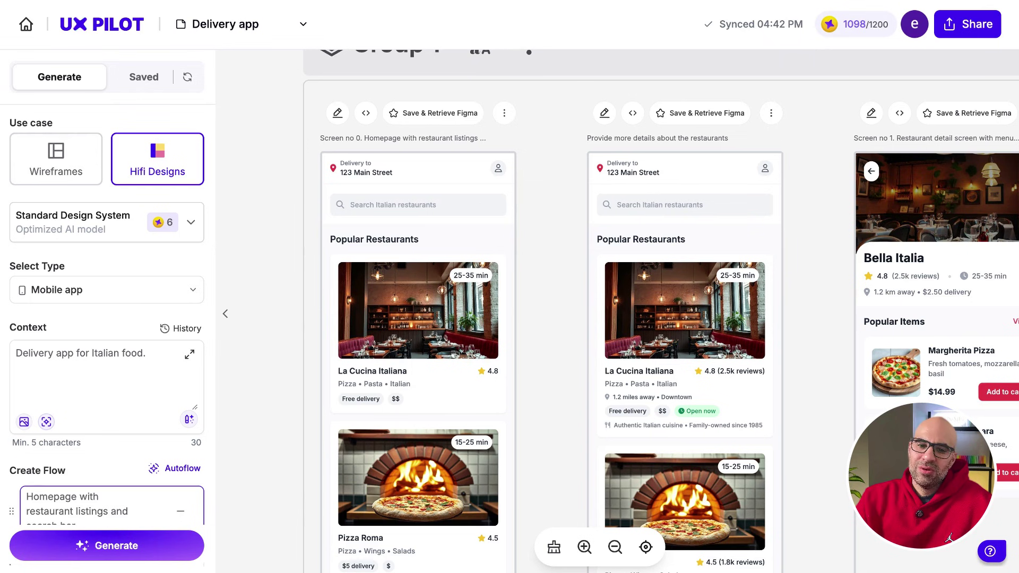
click(443, 111)
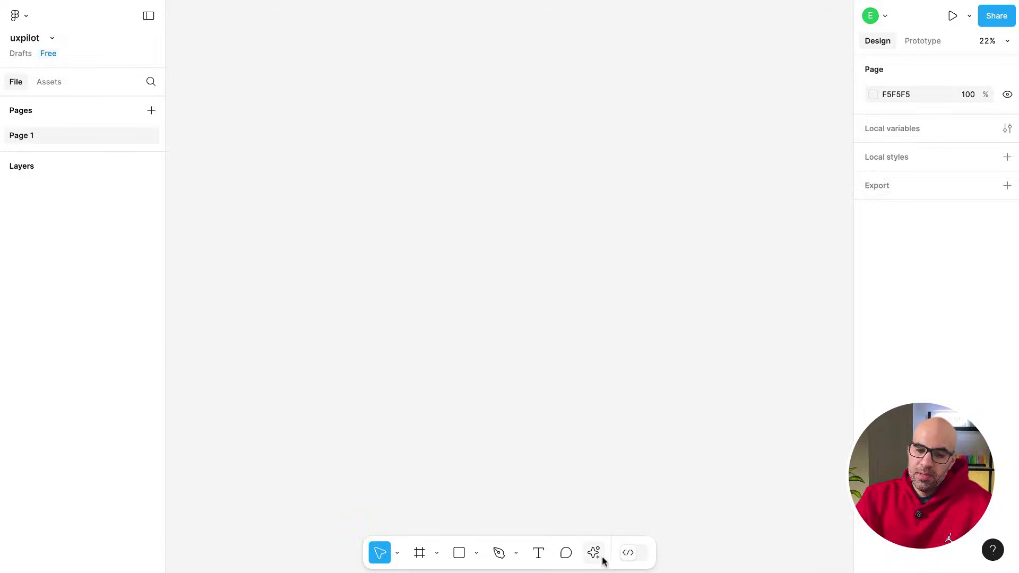
Step: Insert the saved homepage from the UXpilot.ai plugin's Saved tab onto the Figma canvas
click(597, 553)
click(477, 363)
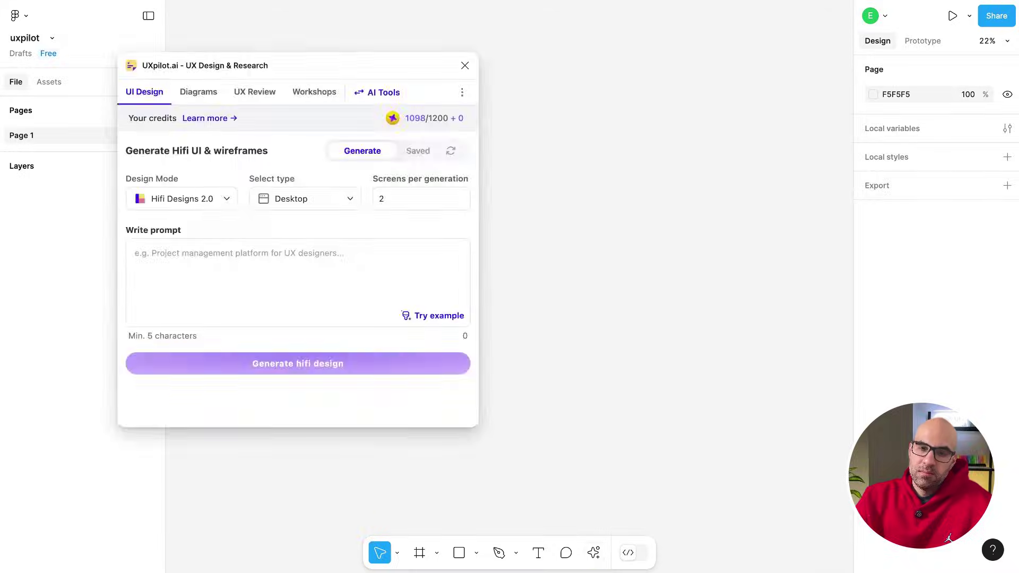
click(418, 152)
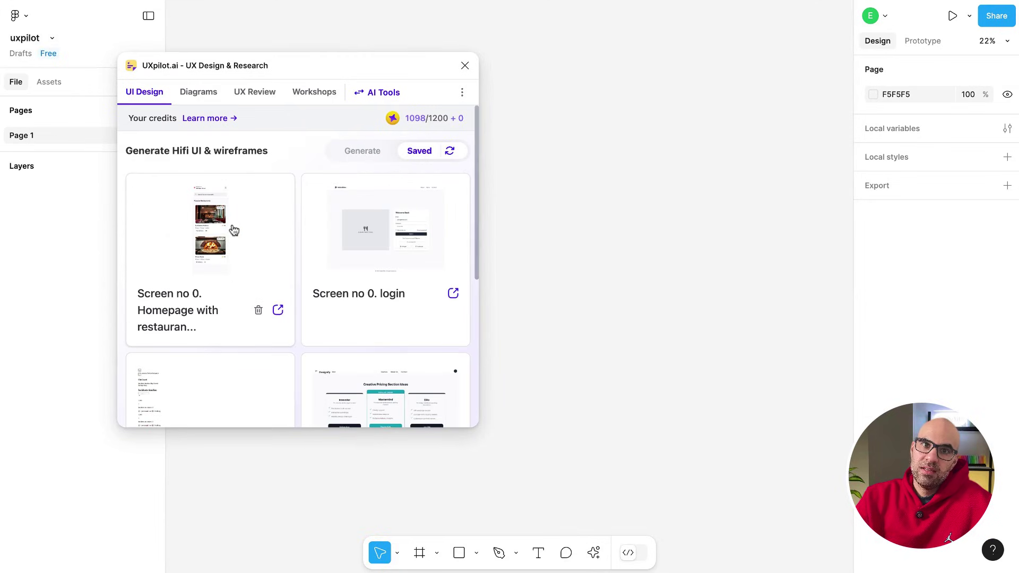
click(229, 260)
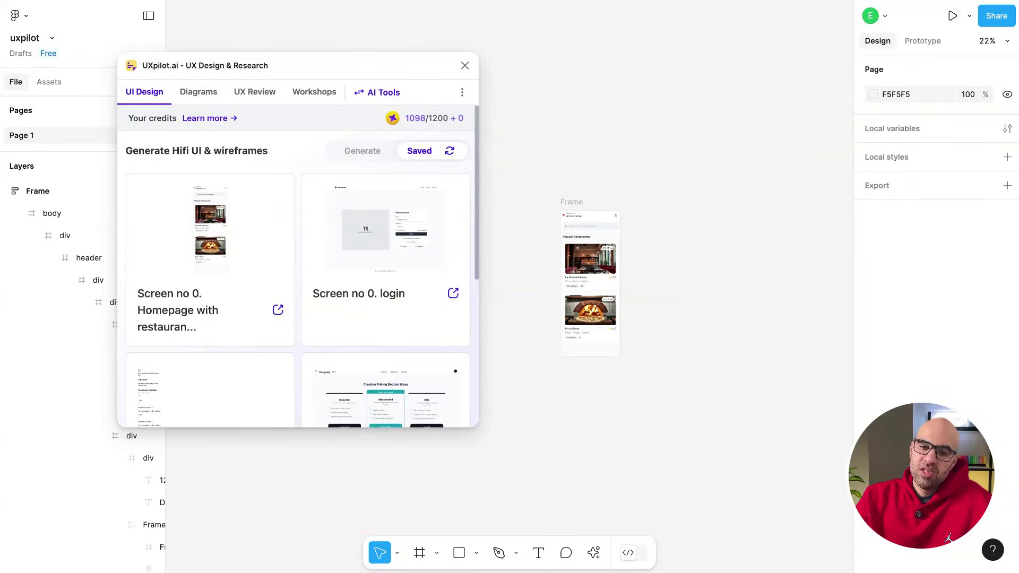
Step: Inspect the imported frame's La Cucina Italiana and $$ price text layers
scroll(670, 327, up, 5)
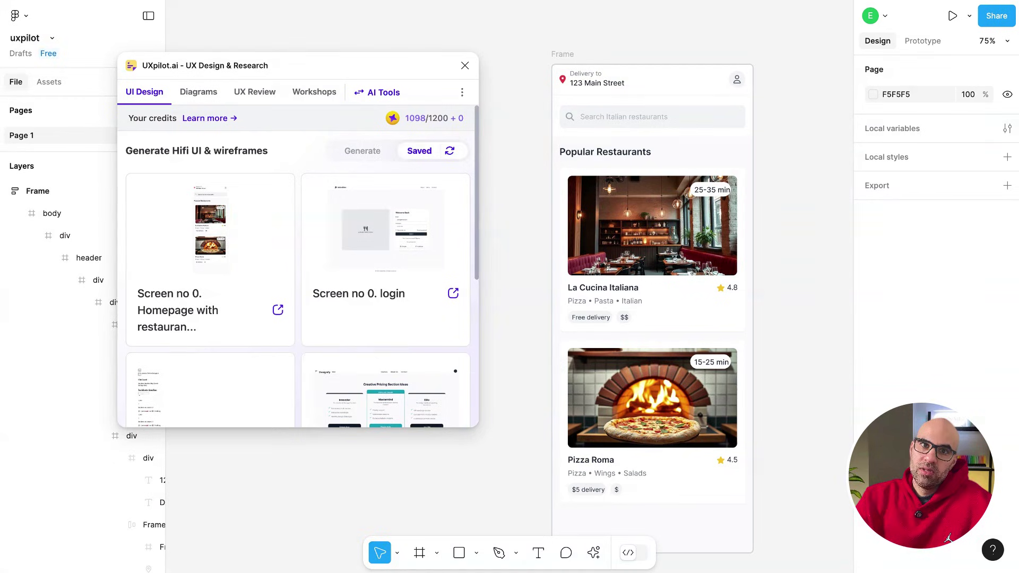
click(603, 287)
double_click(602, 287)
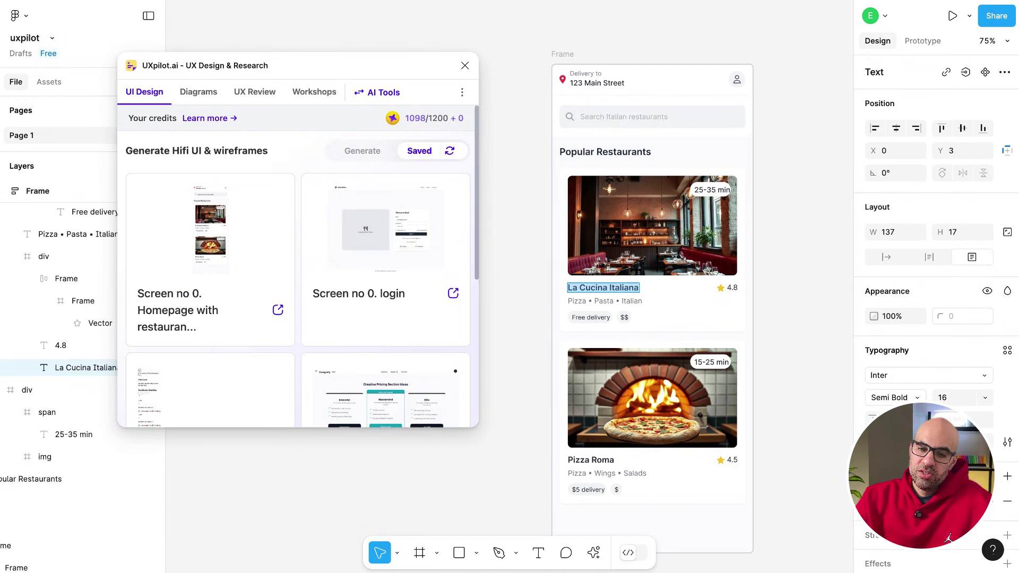
click(624, 317)
scroll(622, 317, up, 5)
scroll(639, 321, down, 3)
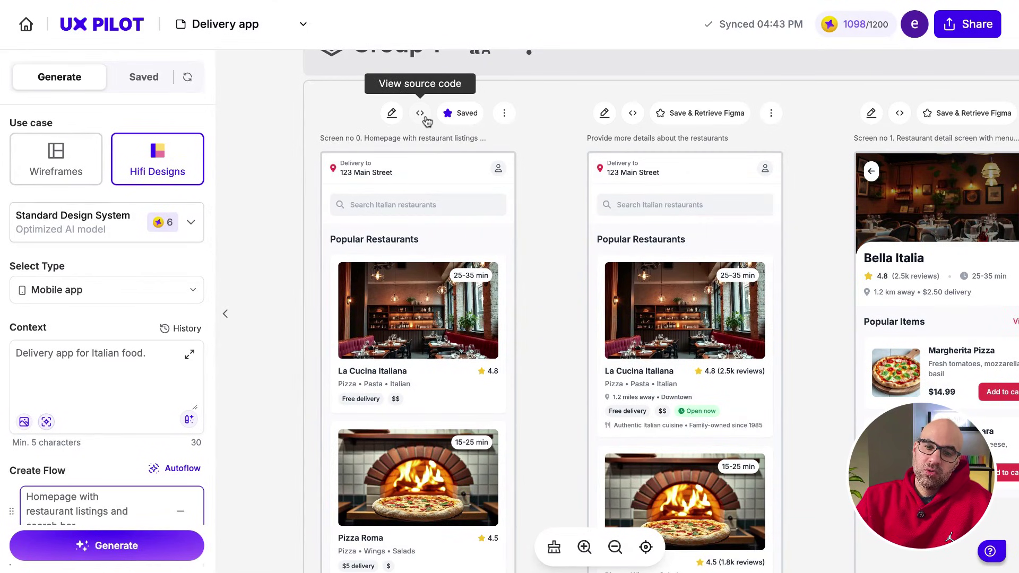
Step: Copy screen 0's HTML from the Source Code panel and switch to ChatGPT
click(420, 113)
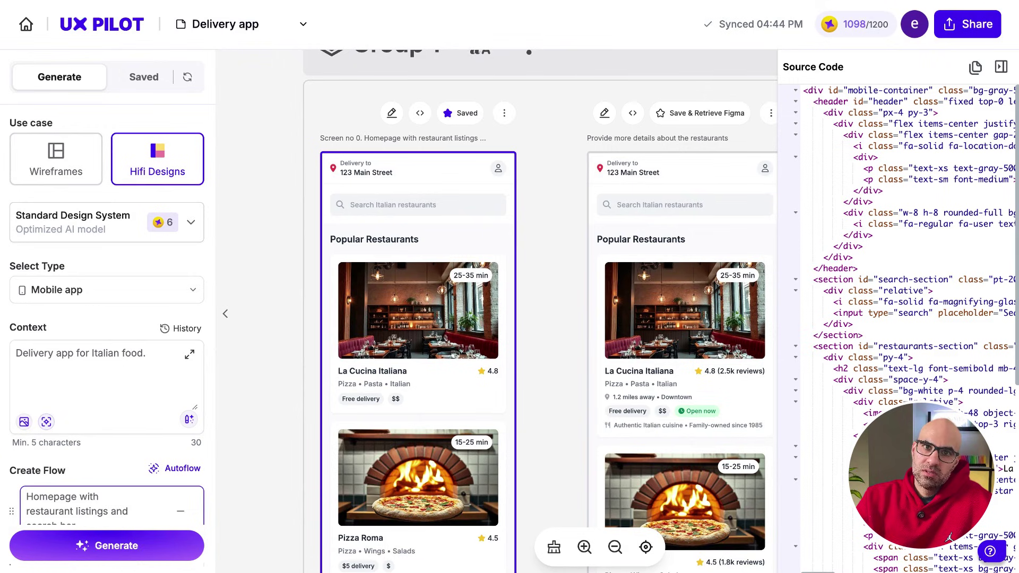
click(979, 70)
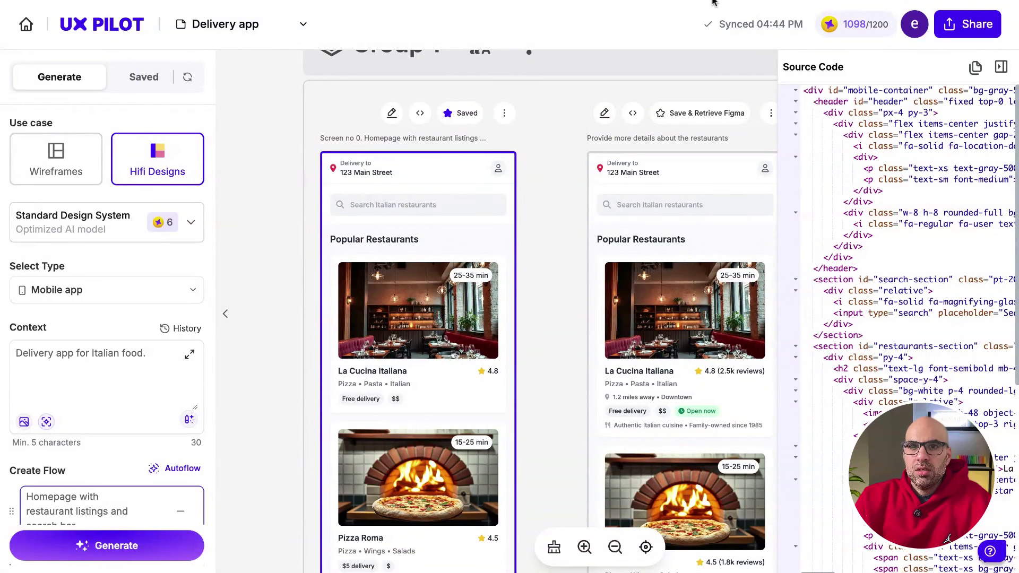
key(super+Tab)
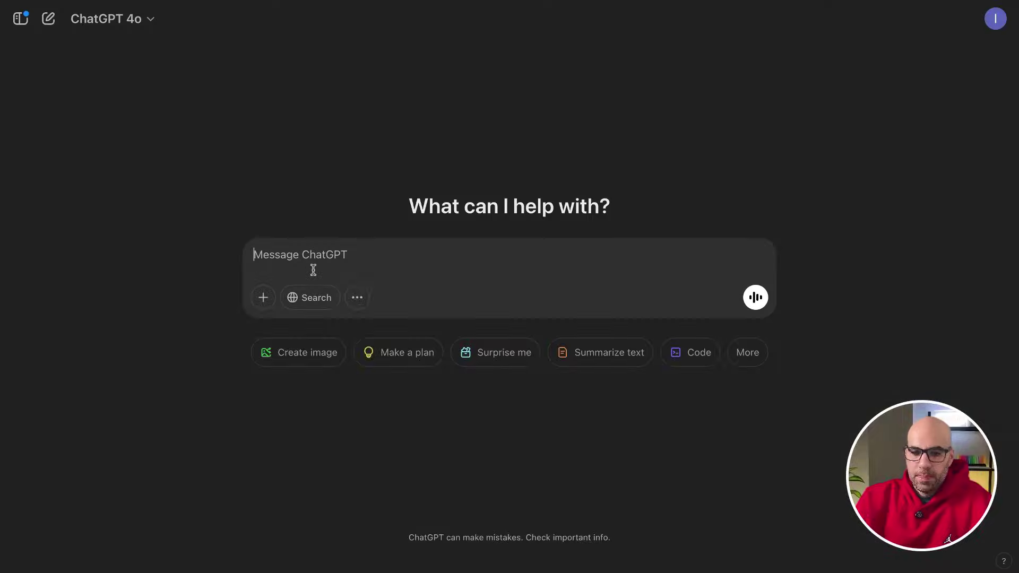
Step: Send the pasted homepage code in Canvas mode with the request 'render this page here'
key(super+v)
click(357, 354)
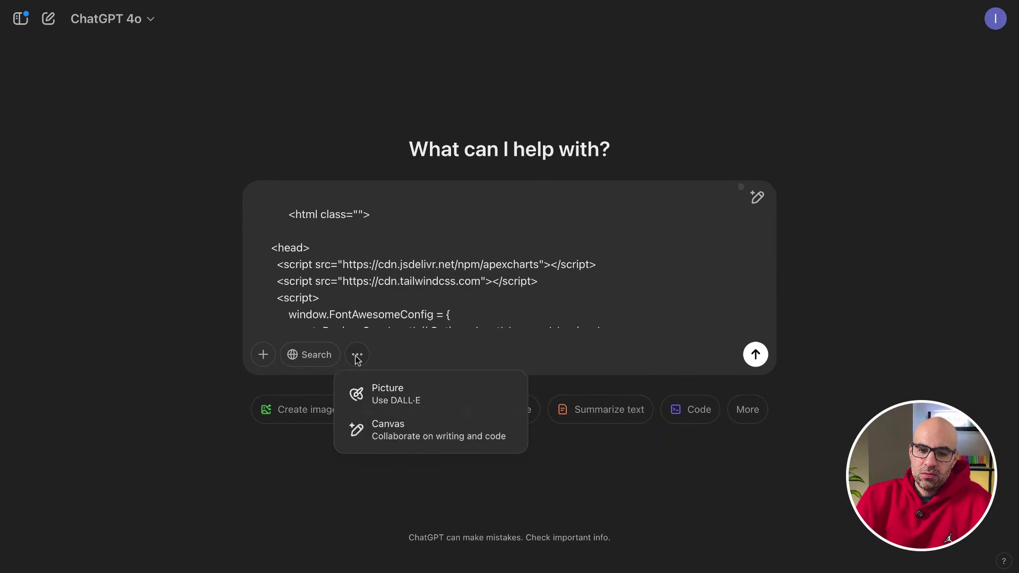
click(310, 273)
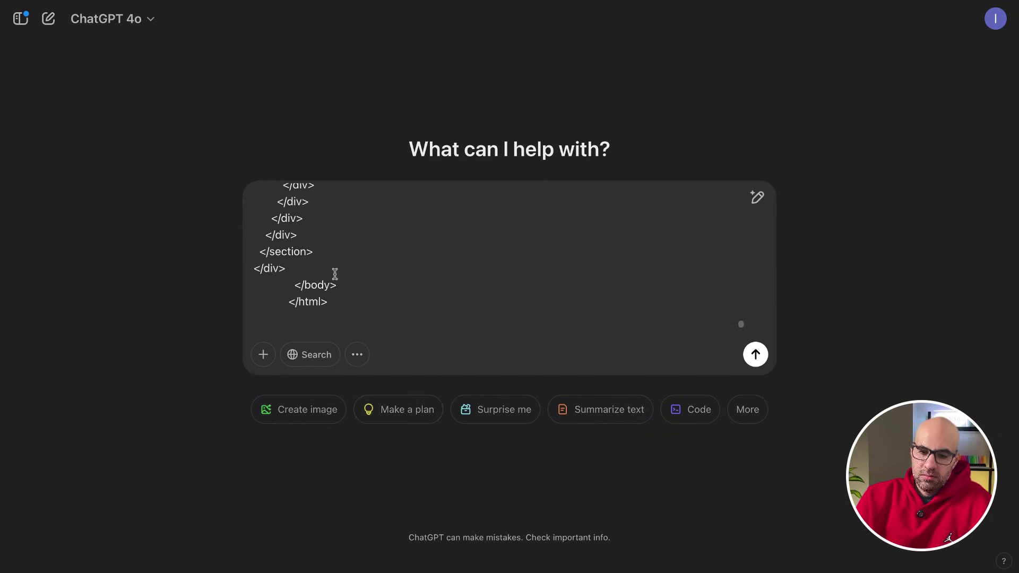
key(super+Up)
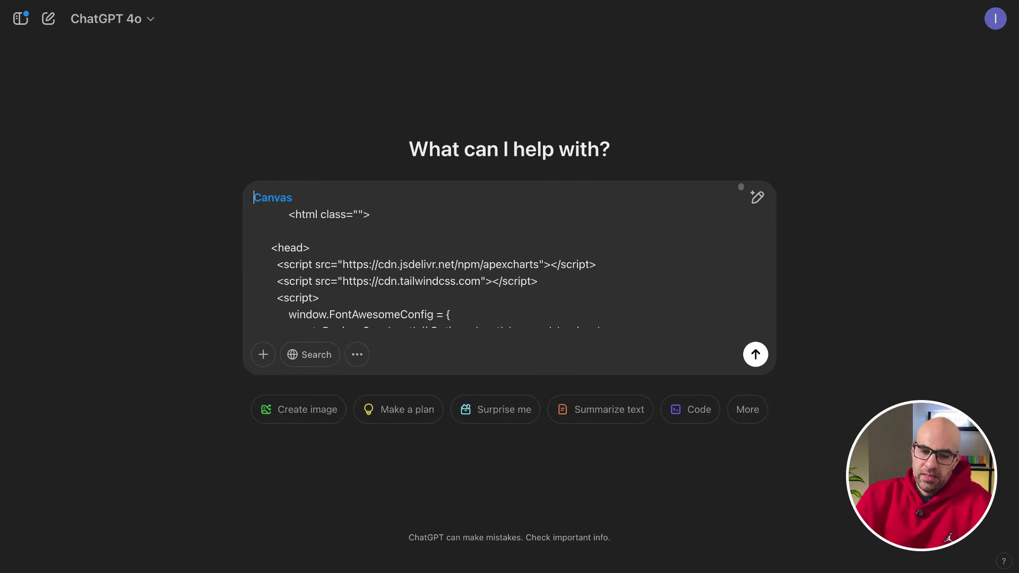
text(render this page here)
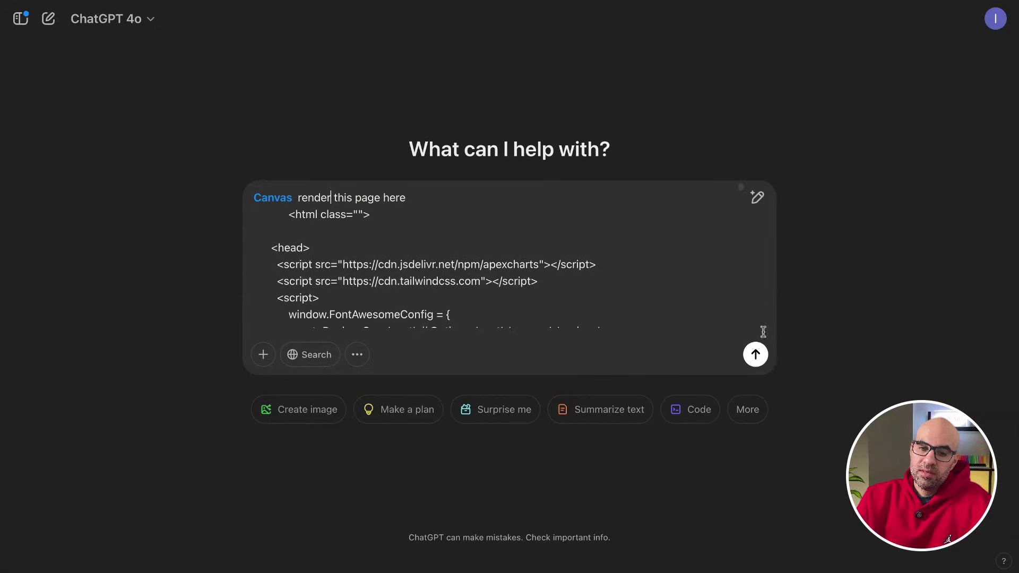
click(760, 360)
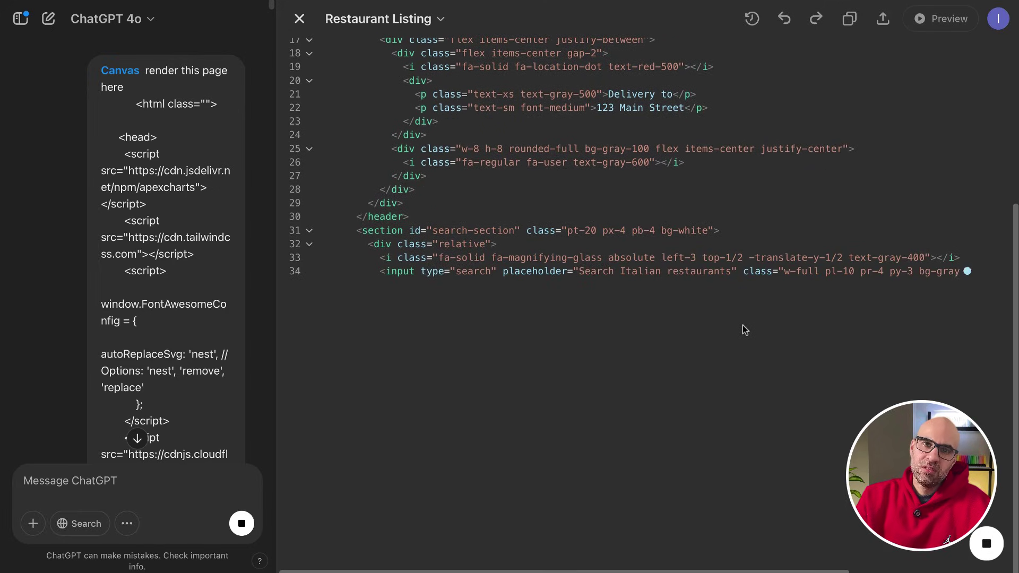
Step: Show the rendered Restaurant Listing preview, allowing it network access
click(941, 18)
click(625, 350)
scroll(642, 358, up, 2)
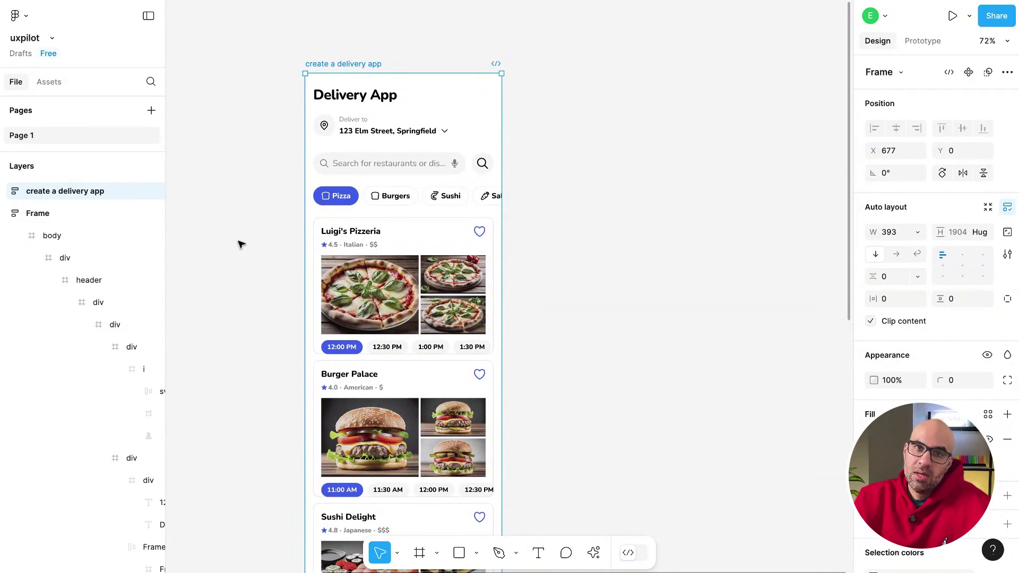
Step: Attach a pasted image of the Figma 'create a delivery app' frame to UX Pilot's Context prompt
scroll(974, 233, down, 5)
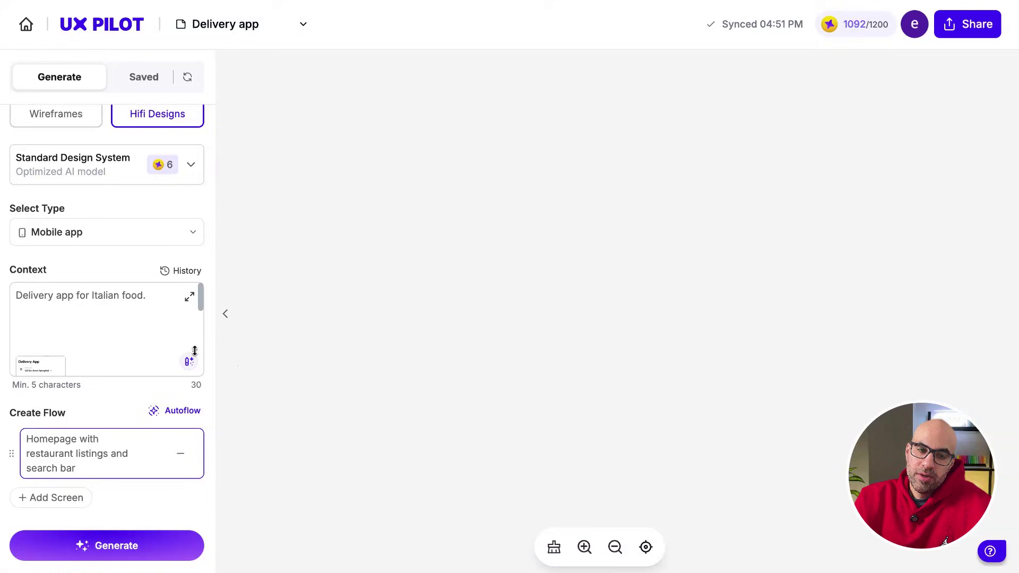
Step: Generate a Luigi's Pizzeria delivery homepage modelled on the attached reference image
scroll(153, 341, up, 1)
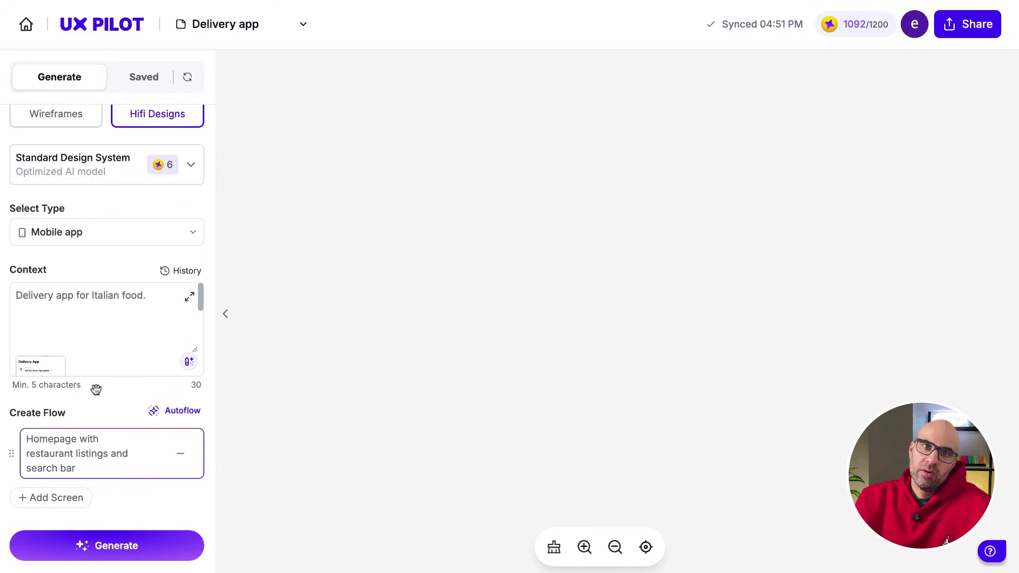
click(138, 557)
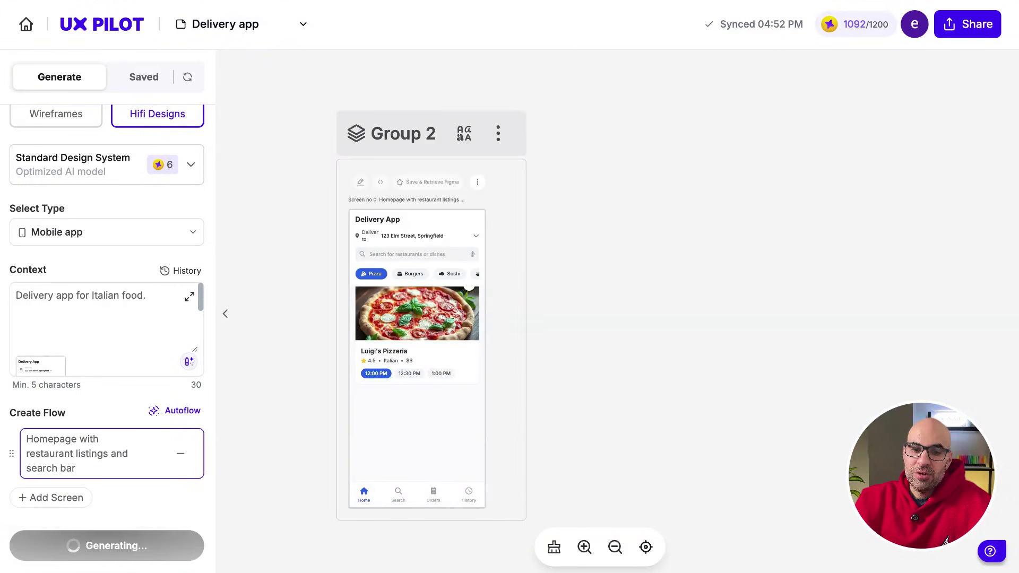
scroll(401, 476, up, 2)
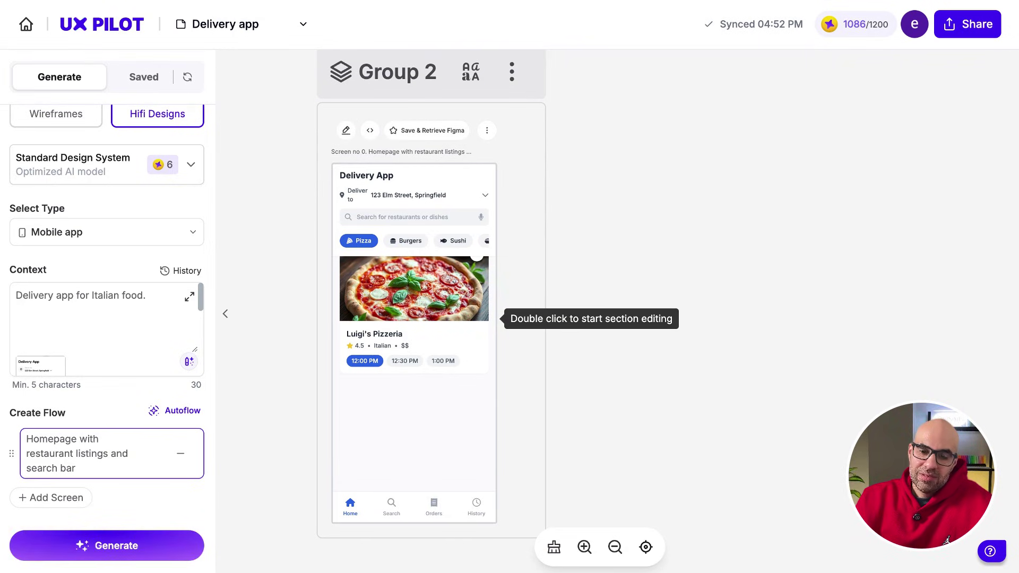
scroll(388, 235, up, 2)
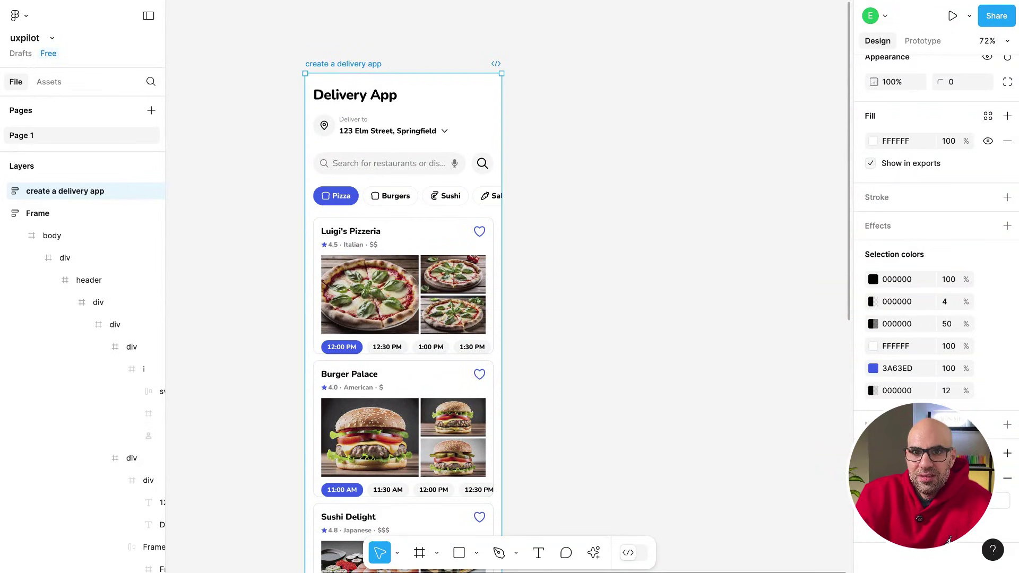
Step: Compare the generated UX Pilot screen against the original Delivery App design in Figma
click(352, 2)
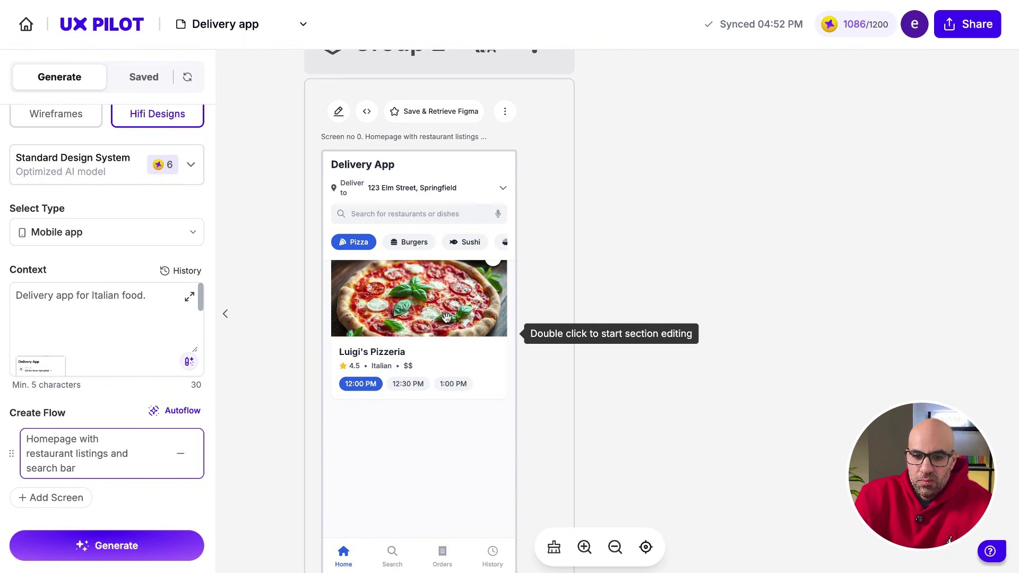
click(340, 20)
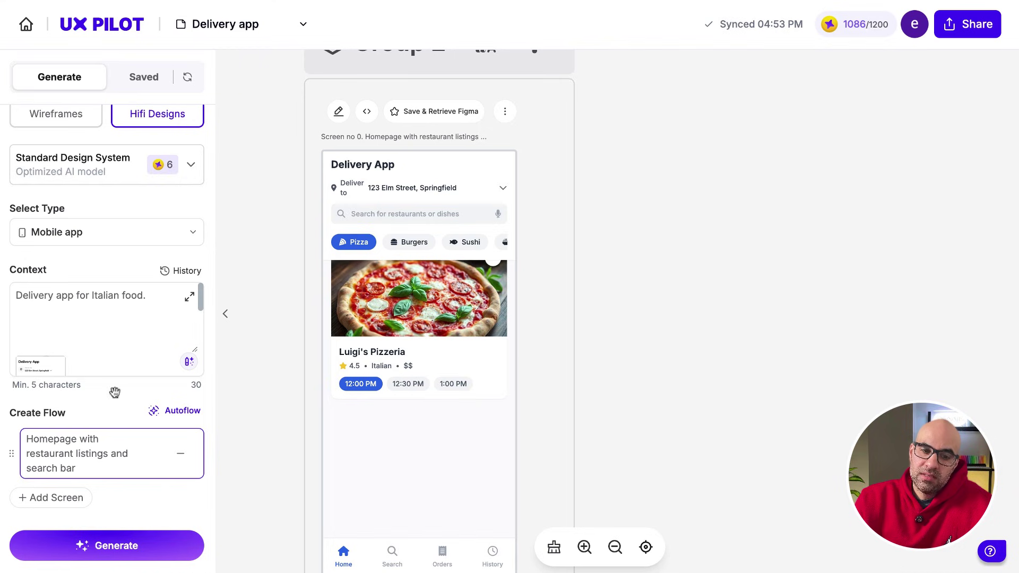
scroll(63, 340, down, 2)
Step: Generate a 'travel application for Rome' screen using the Delivery App homepage as reference
scroll(66, 333, up, 2)
scroll(67, 329, down, 2)
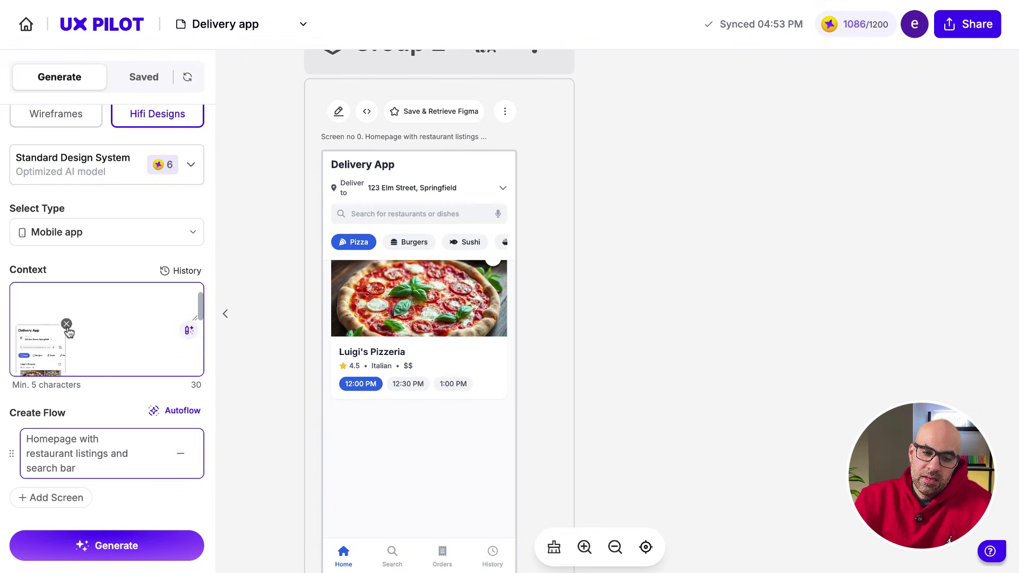
scroll(67, 329, up, 2)
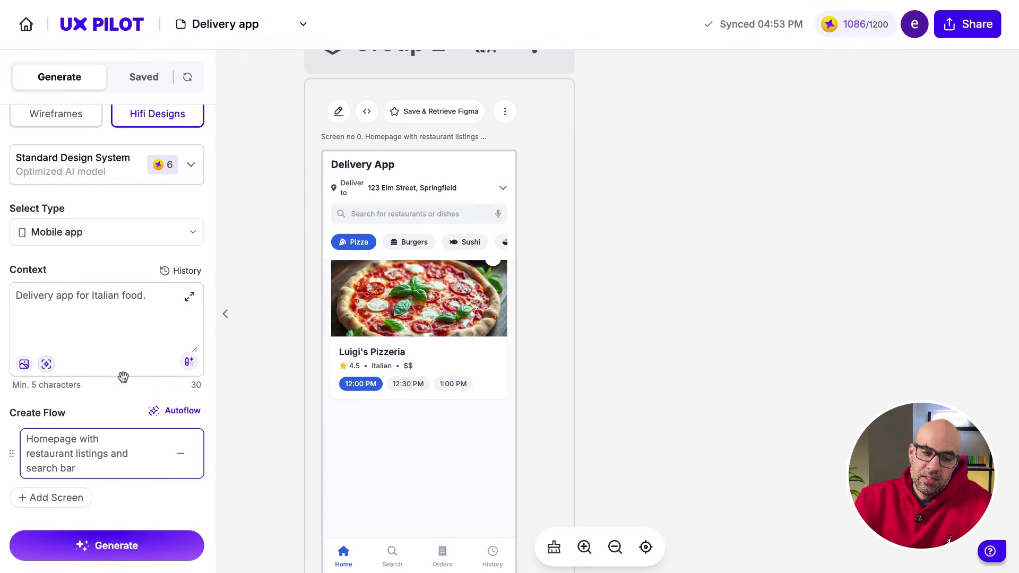
click(46, 364)
click(465, 199)
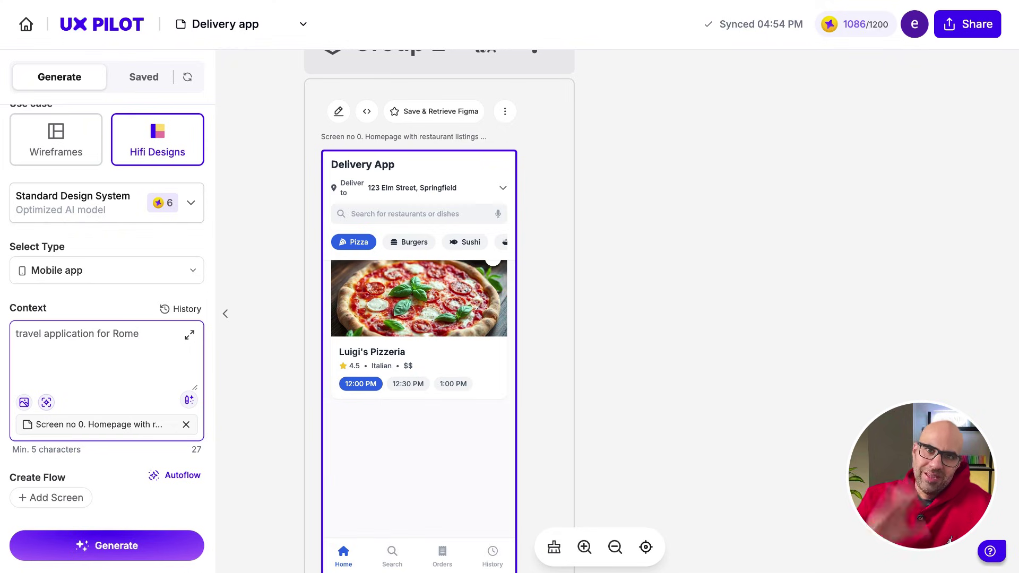
click(55, 553)
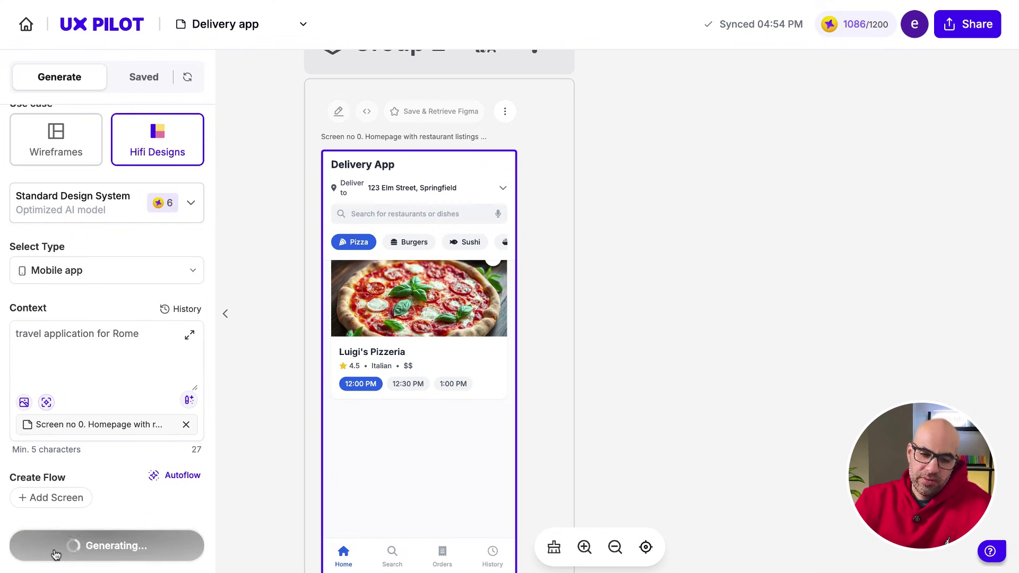